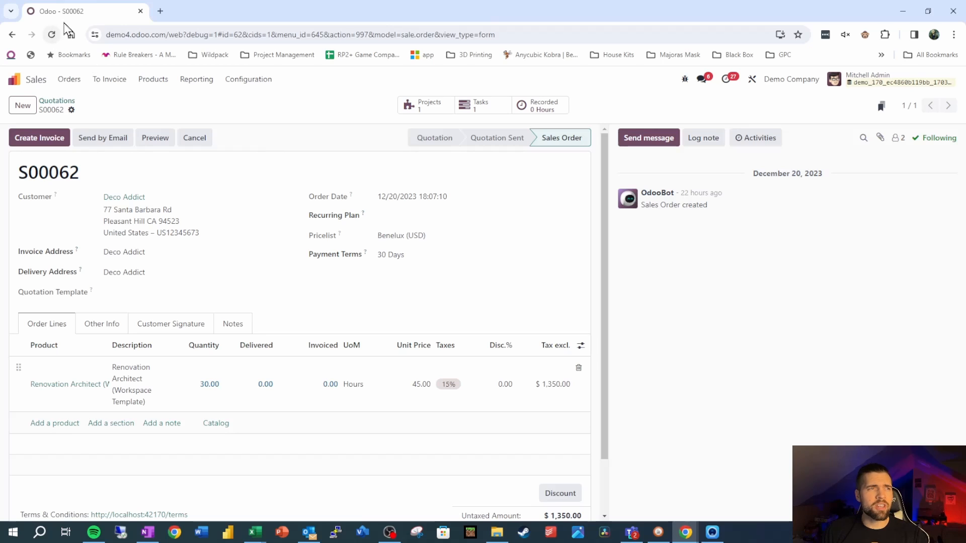
Step: Duplicate the sales order's browser tab and start a new Studio automation rule for the Sales Order model
right_click(71, 17)
left_click(146, 116)
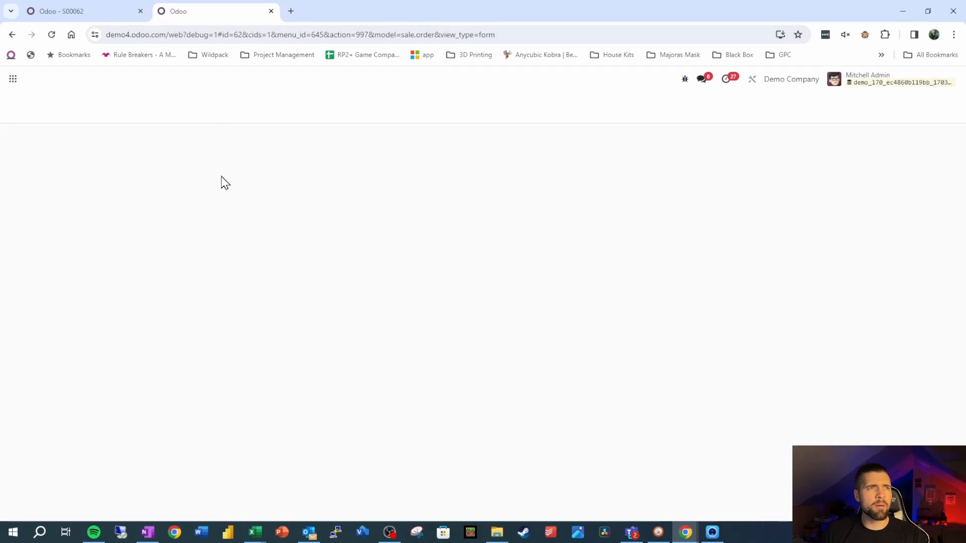
left_click(757, 84)
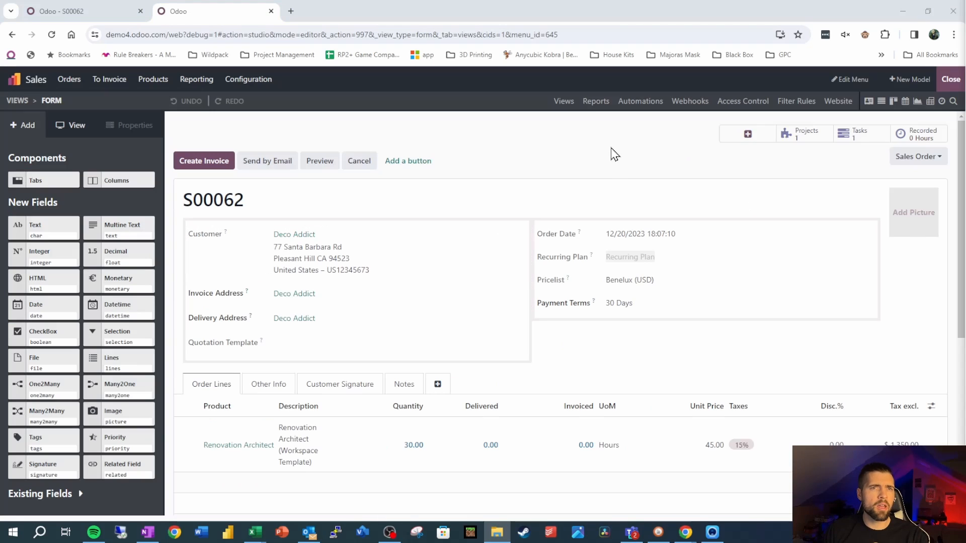
left_click(629, 103)
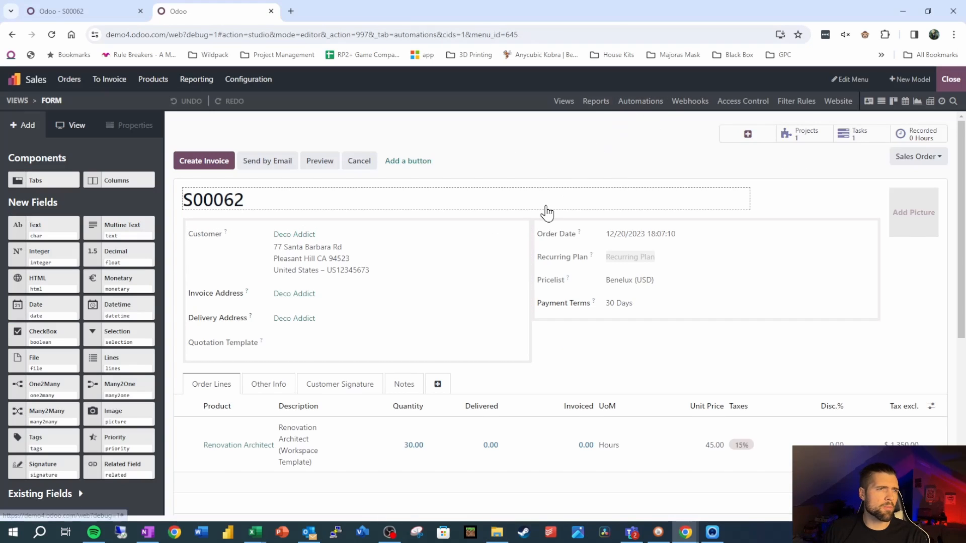
left_click(24, 126)
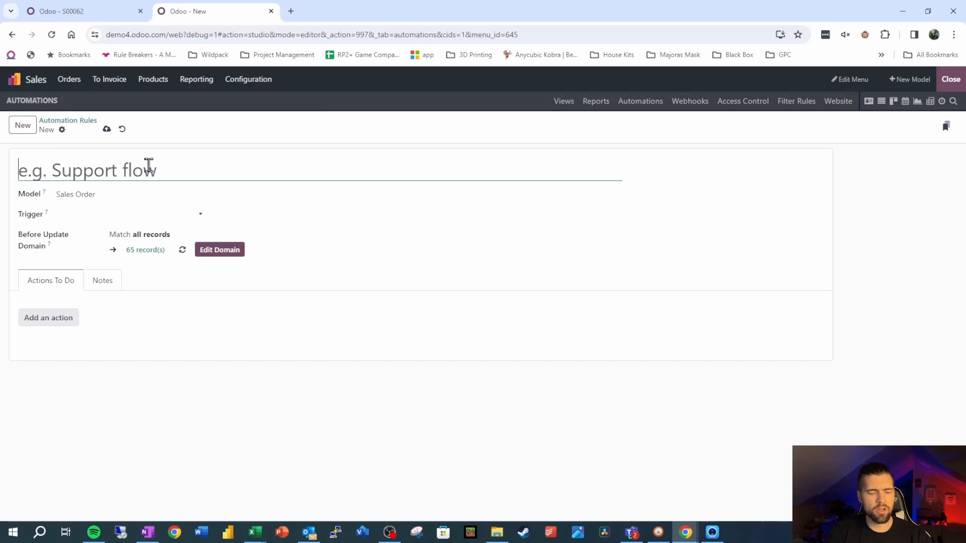
Step: Name the automation rule "Create Follow Up Activity on Sales Order Confirmed" and set its trigger to On save
type("Create ")
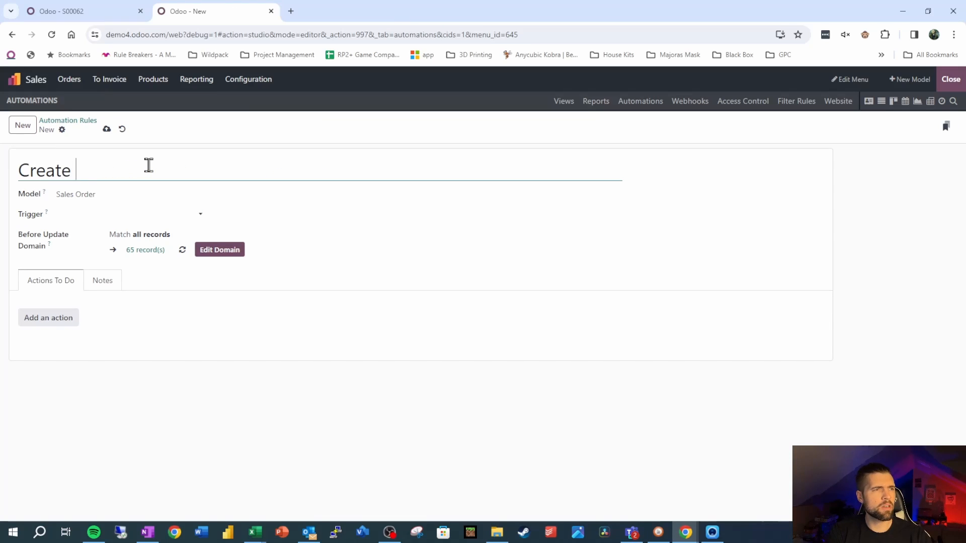
type("Follow Up Ac")
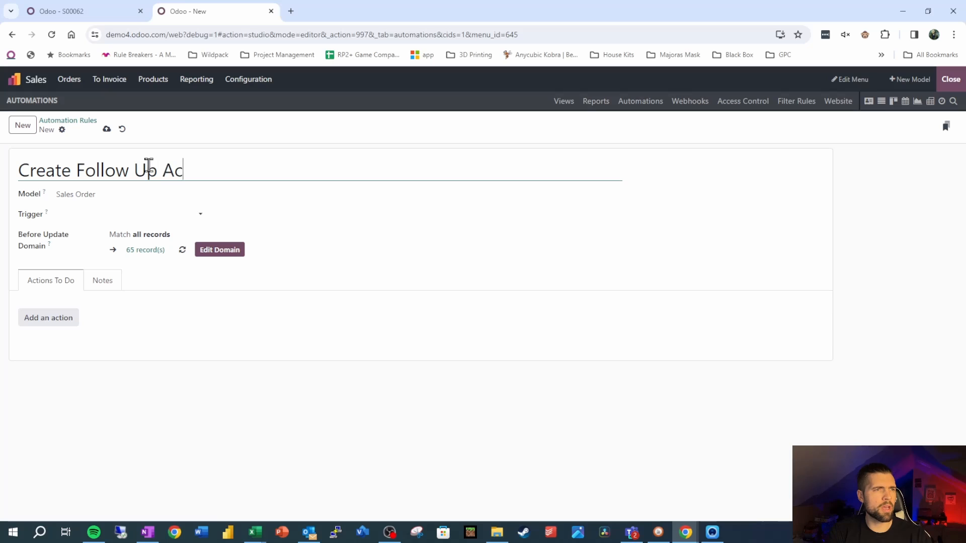
type("tivity on Sal")
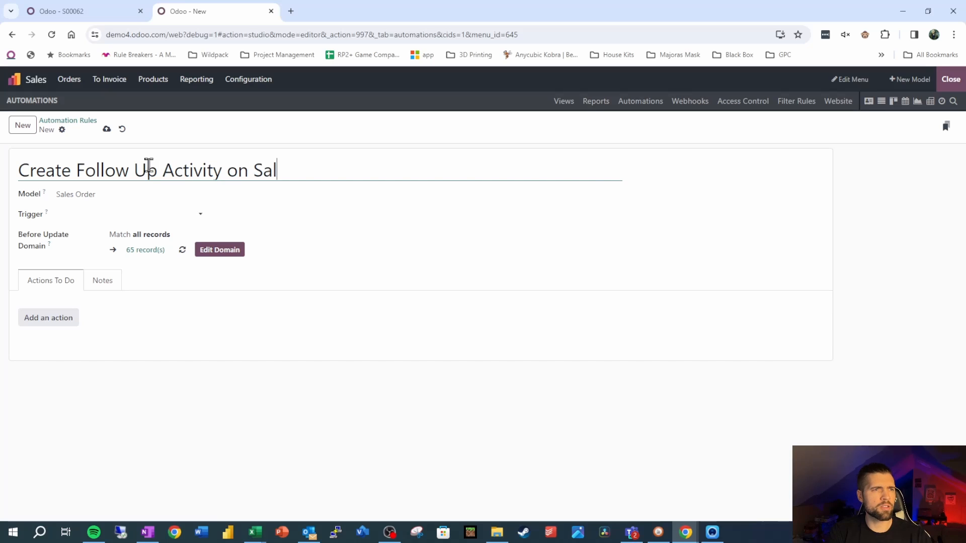
type("es Order Conf")
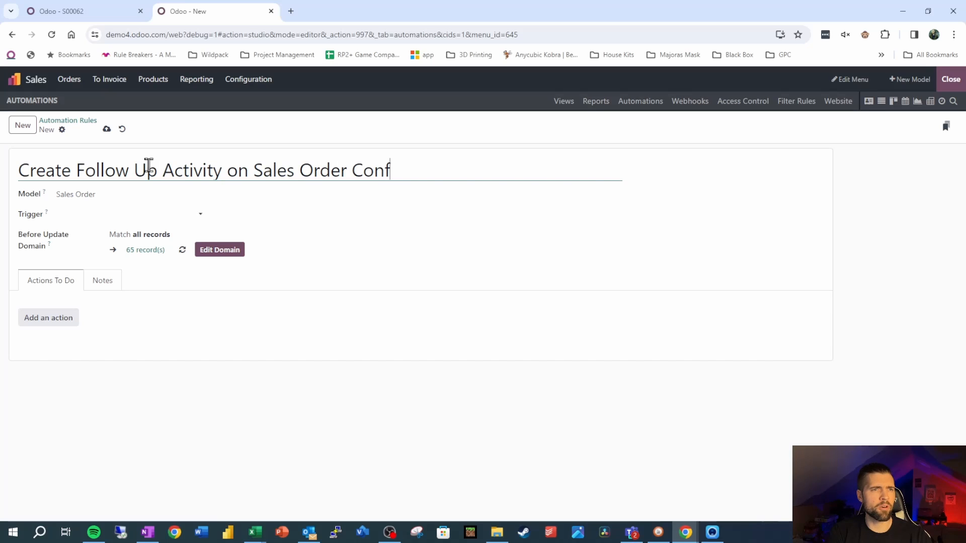
type("irmed")
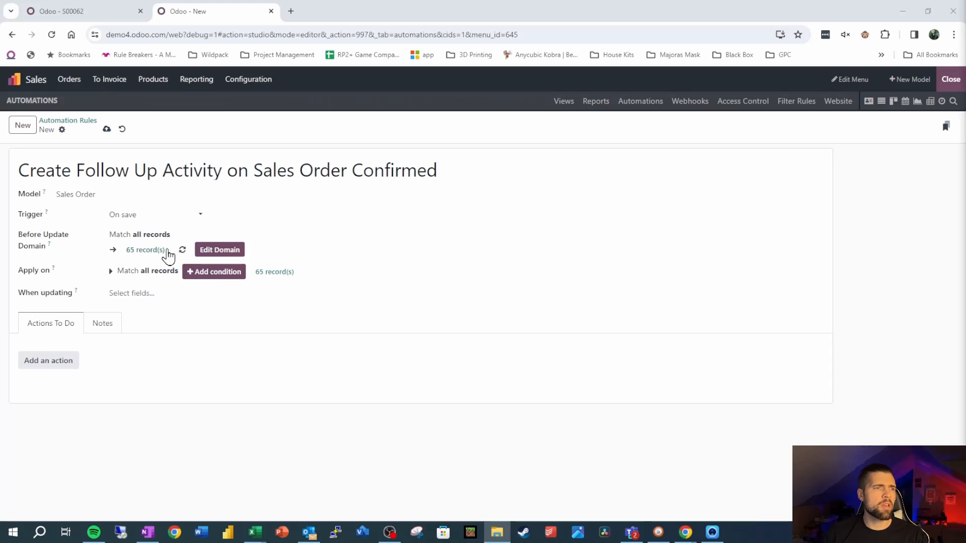
left_click(171, 215)
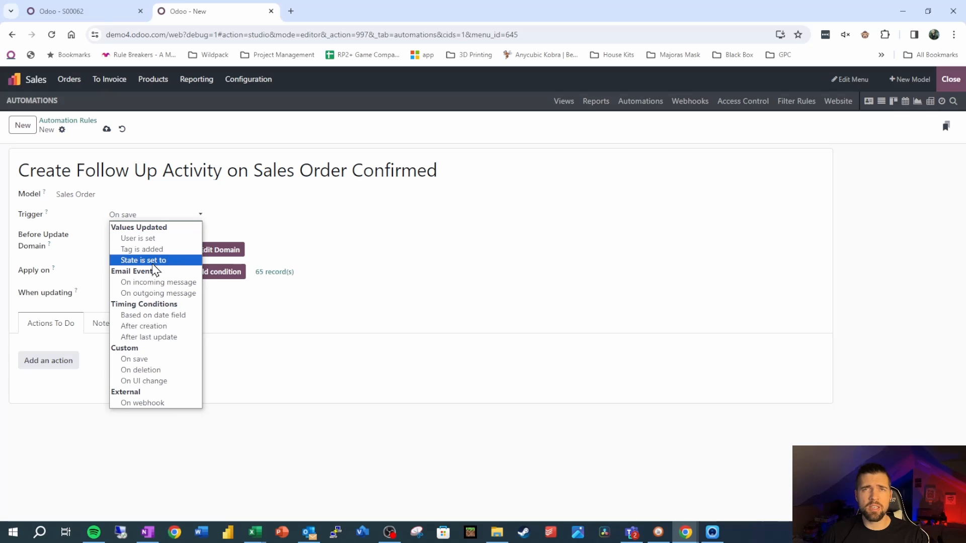
left_click(157, 360)
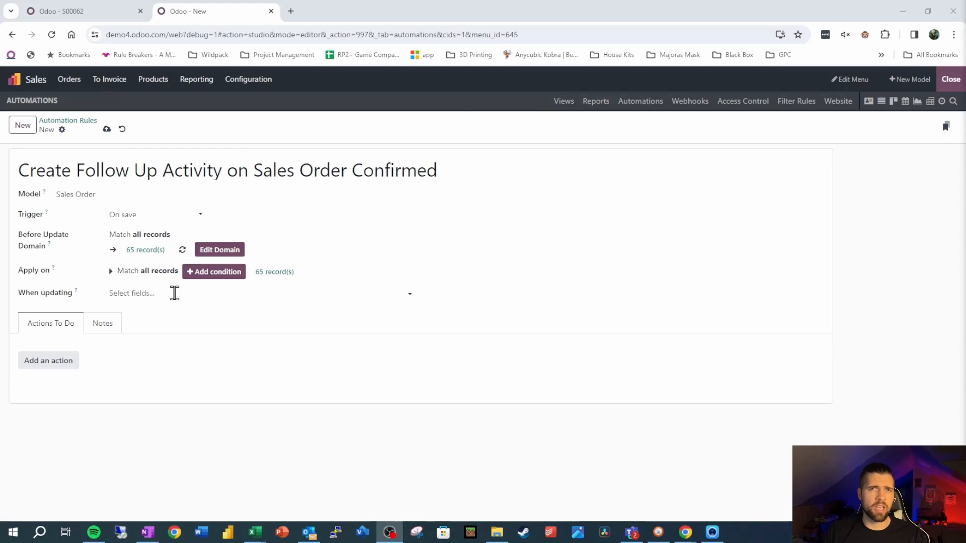
Step: Look up the status bar's technical field name on the open sales order and set the rule's When updating field to state (Status)
left_click(174, 293)
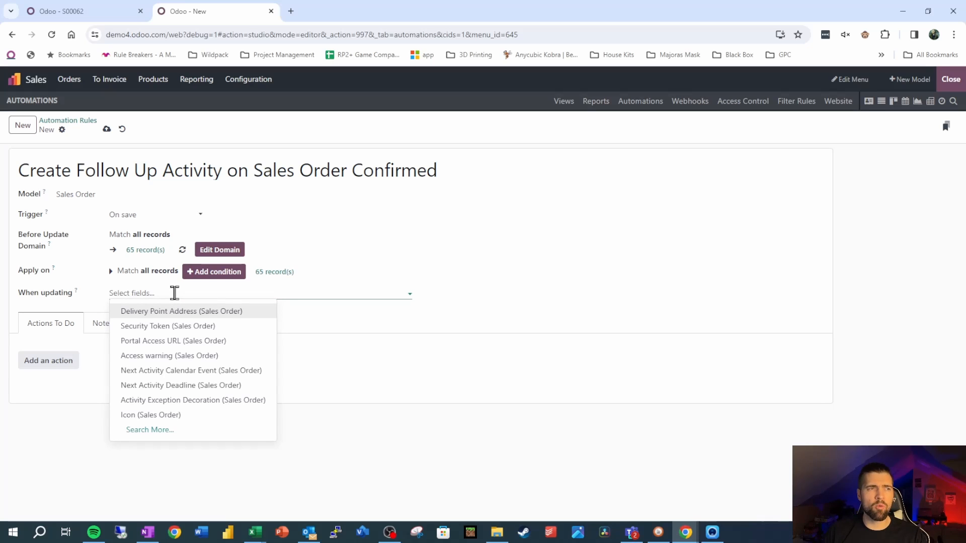
left_click(90, 11)
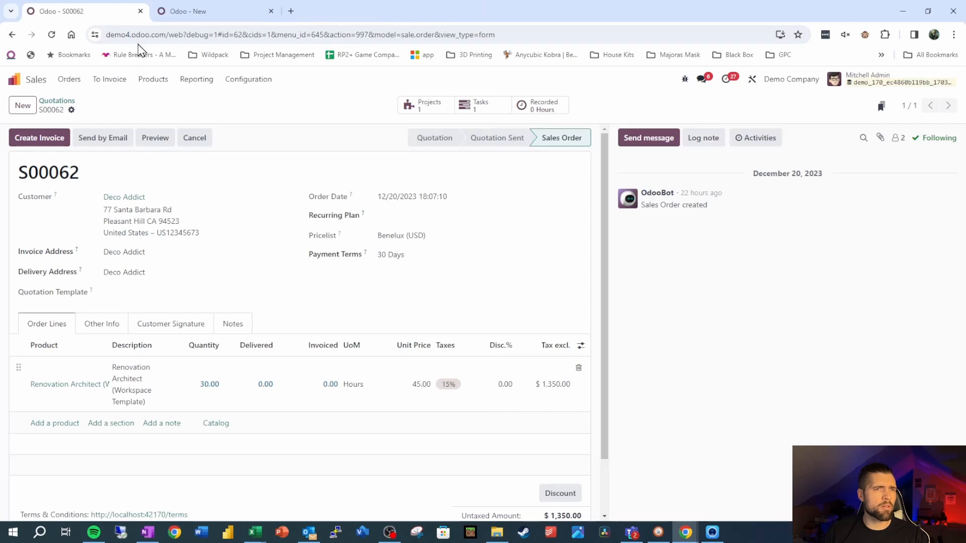
mouse_move(436, 146)
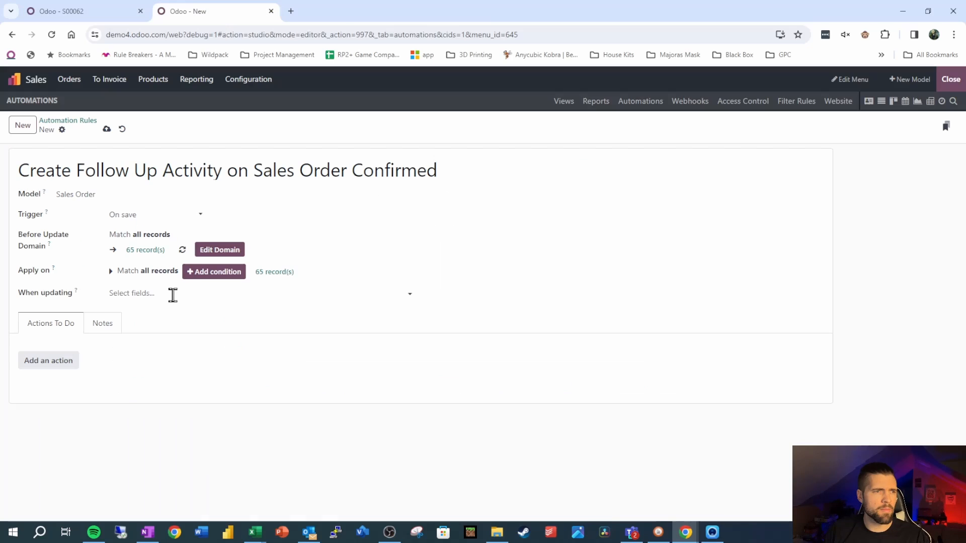
left_click(173, 294)
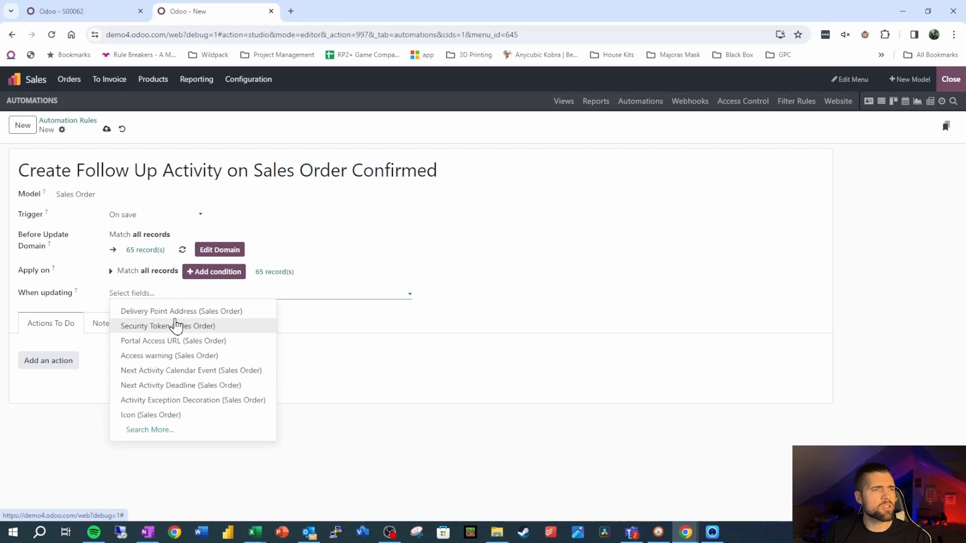
left_click(175, 431)
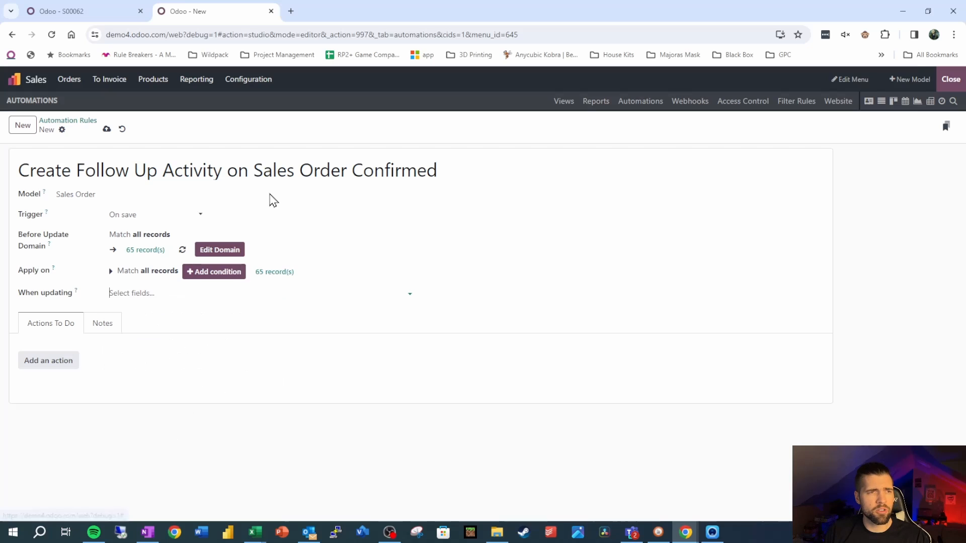
left_click(37, 12)
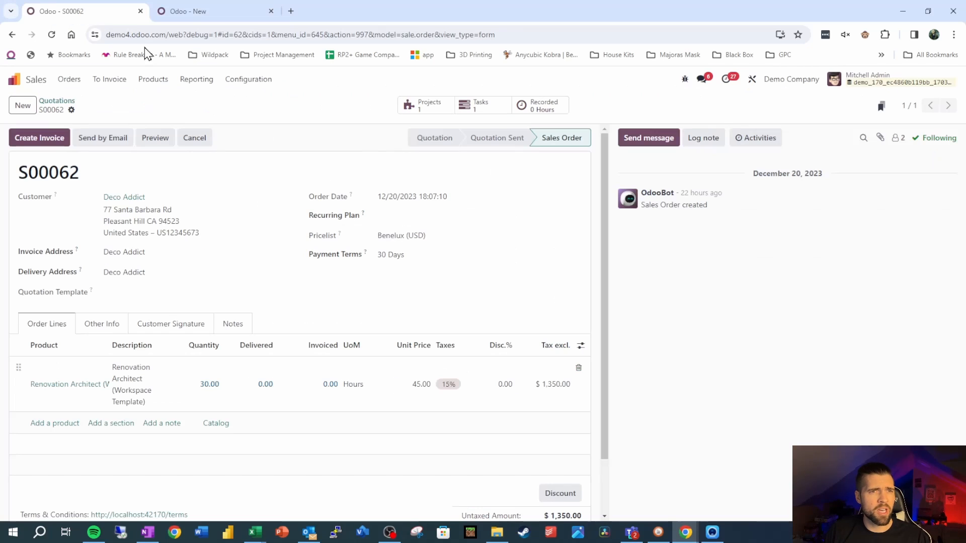
mouse_move(451, 144)
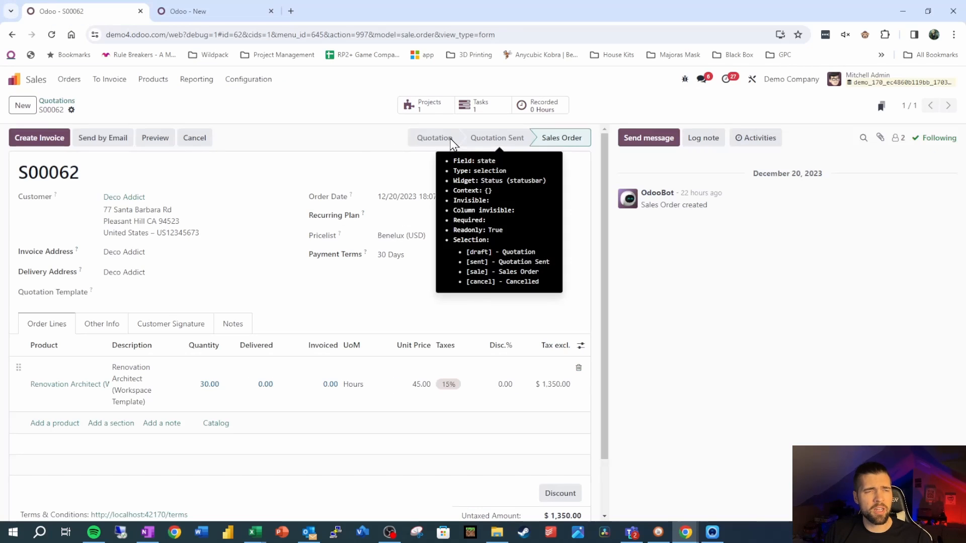
left_click(236, 12)
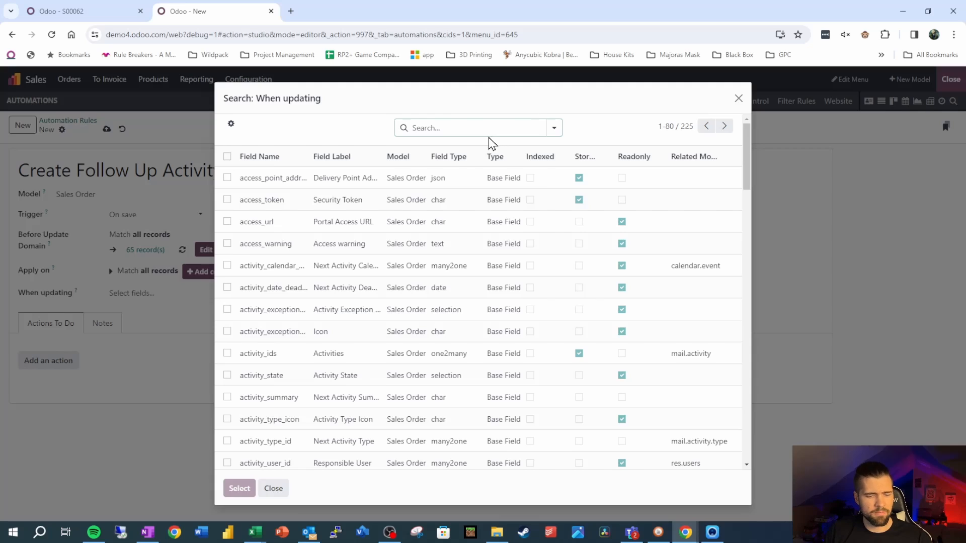
type("state")
left_click(471, 152)
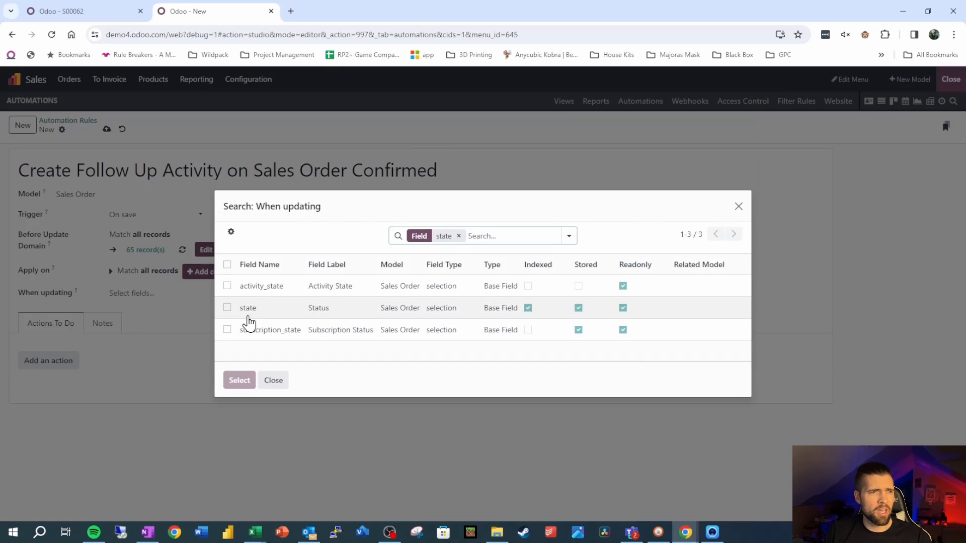
left_click(228, 307)
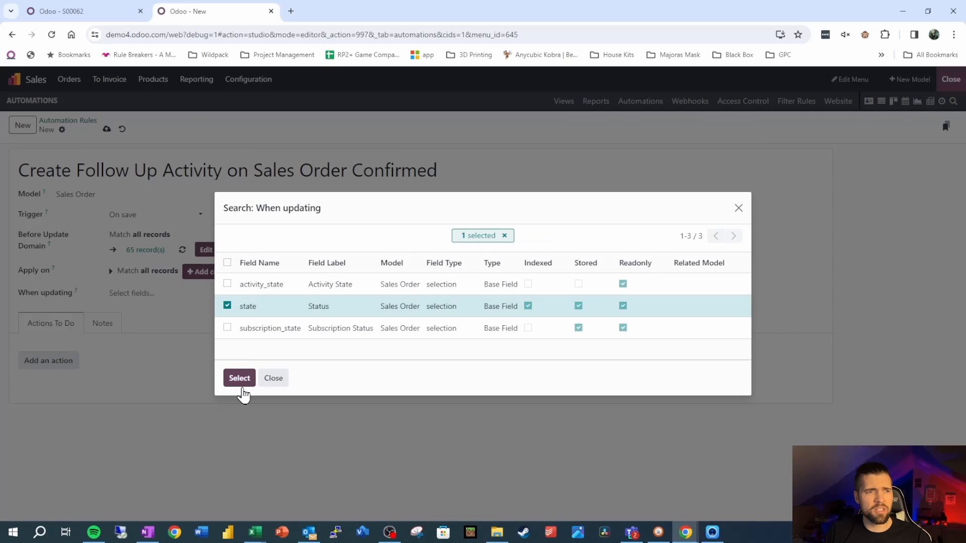
left_click(239, 379)
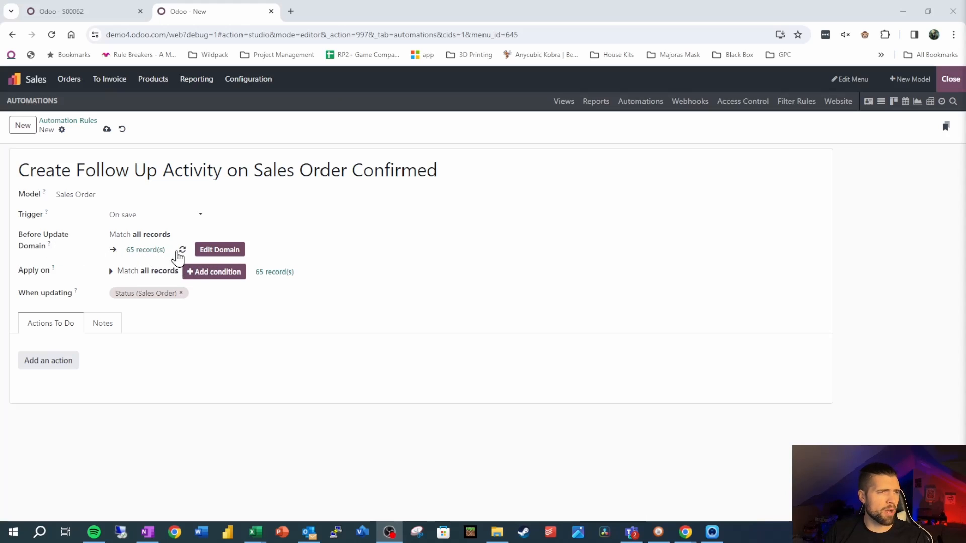
Step: Set the Before Update Domain to a single rule matching records whose Status != Sales Order
left_click(214, 251)
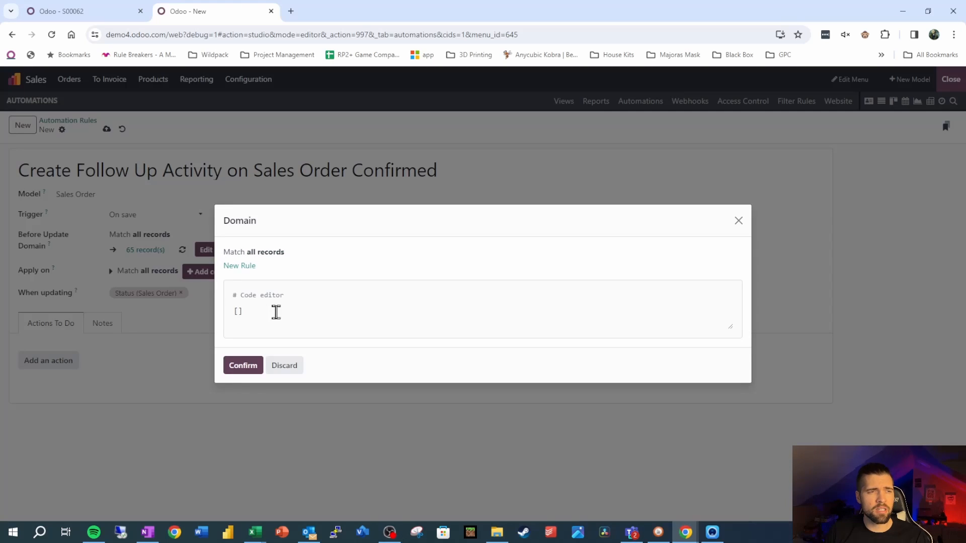
left_click(244, 266)
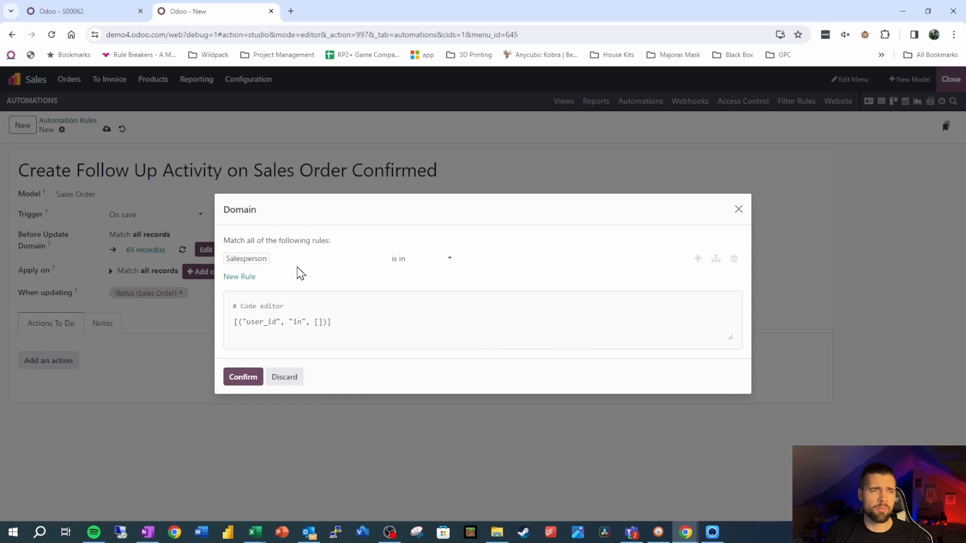
left_click(301, 272)
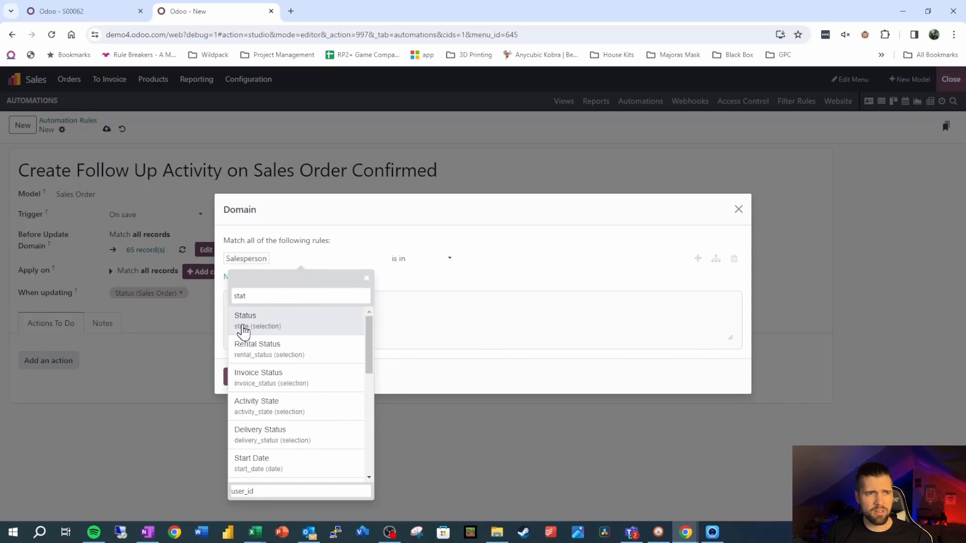
left_click(243, 327)
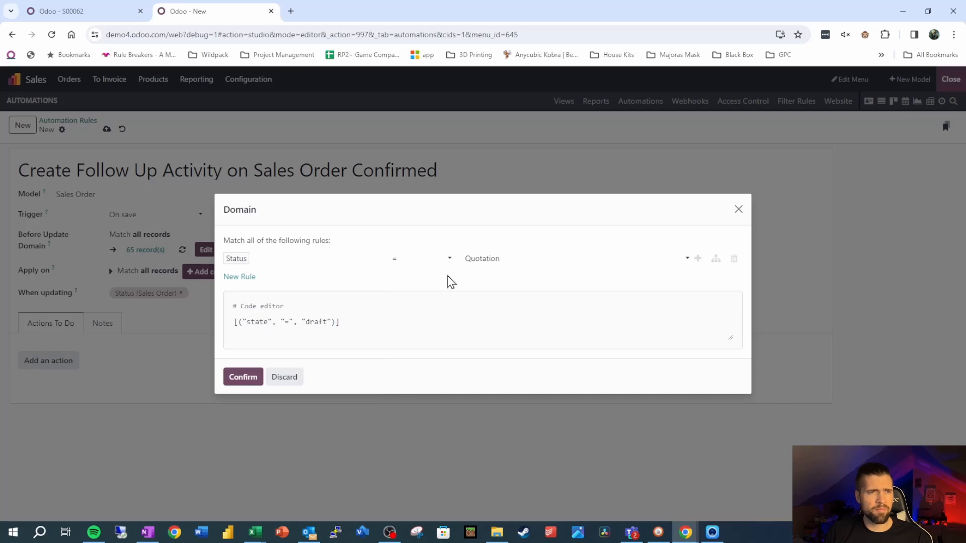
left_click(421, 262)
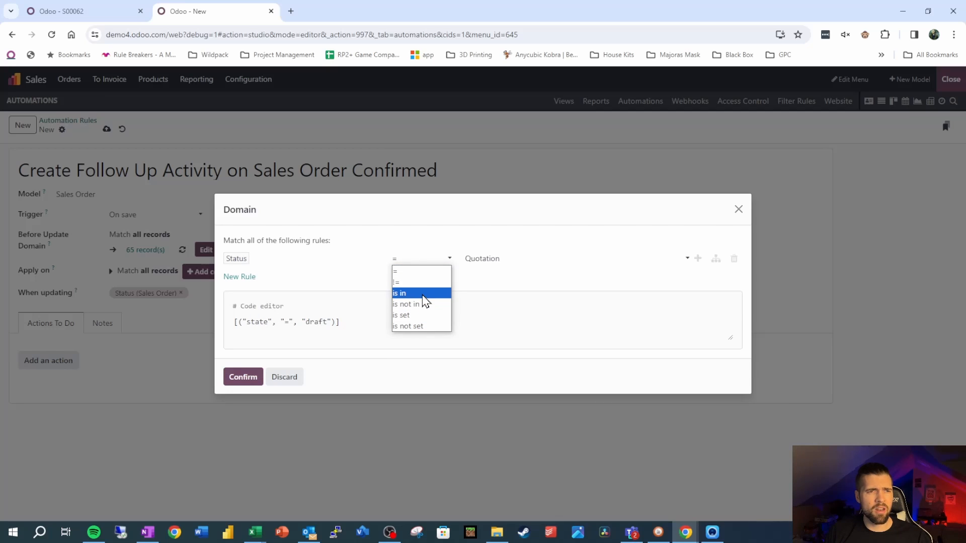
left_click(427, 283)
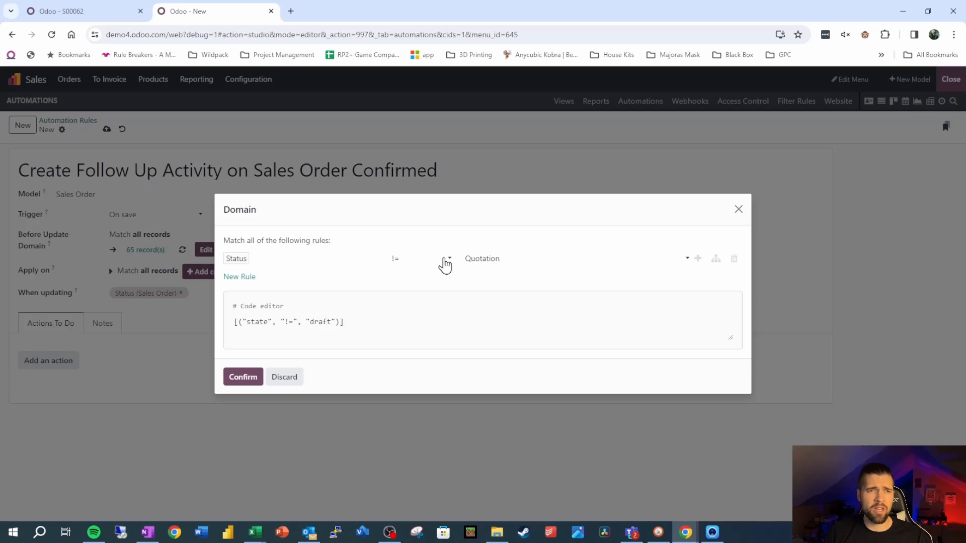
left_click(488, 260)
left_click(502, 293)
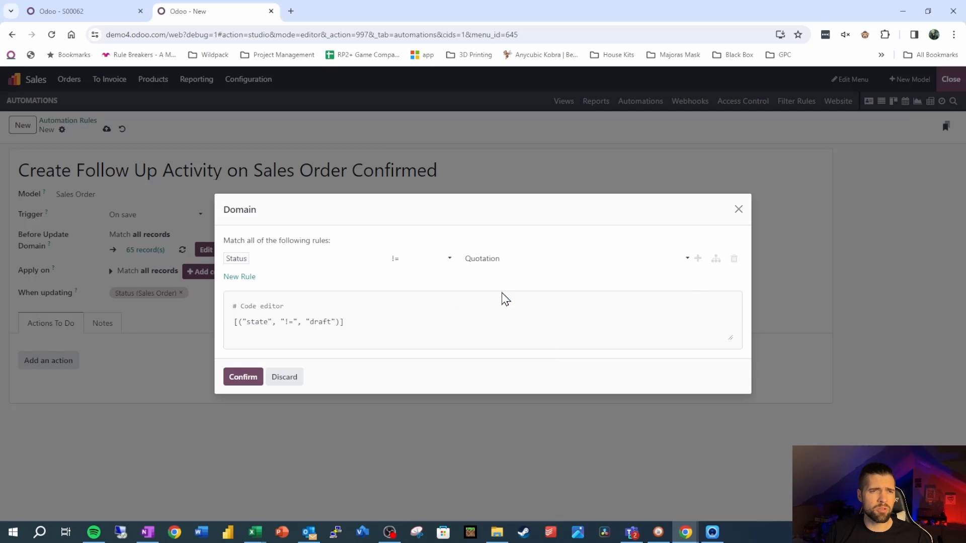
left_click(234, 380)
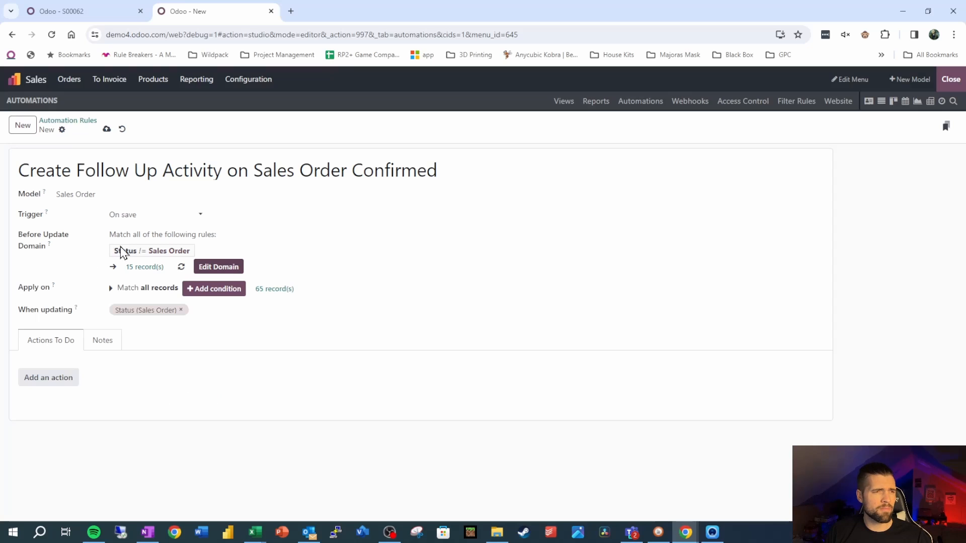
Step: Add an Apply on condition that matches records whose Status = Sales Order
left_click(131, 288)
left_click(129, 302)
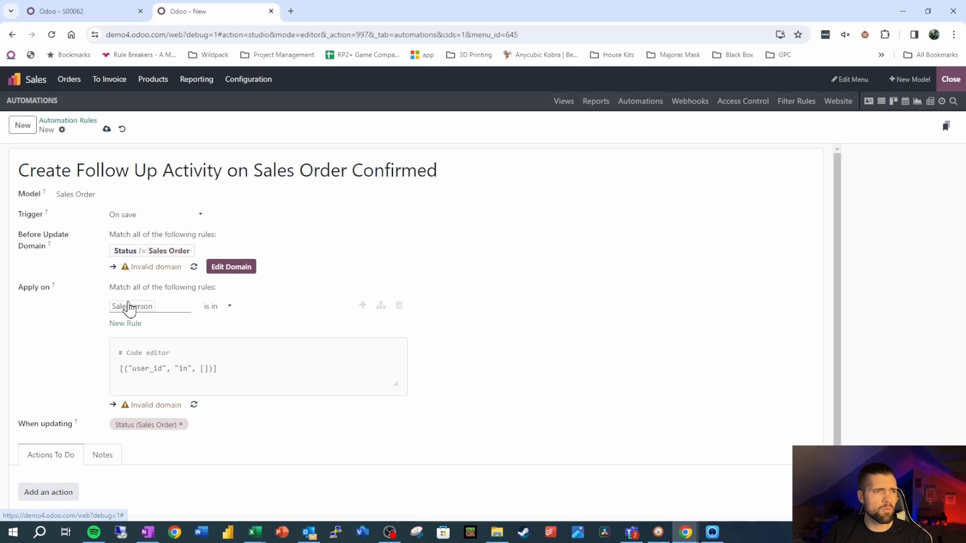
left_click(168, 313)
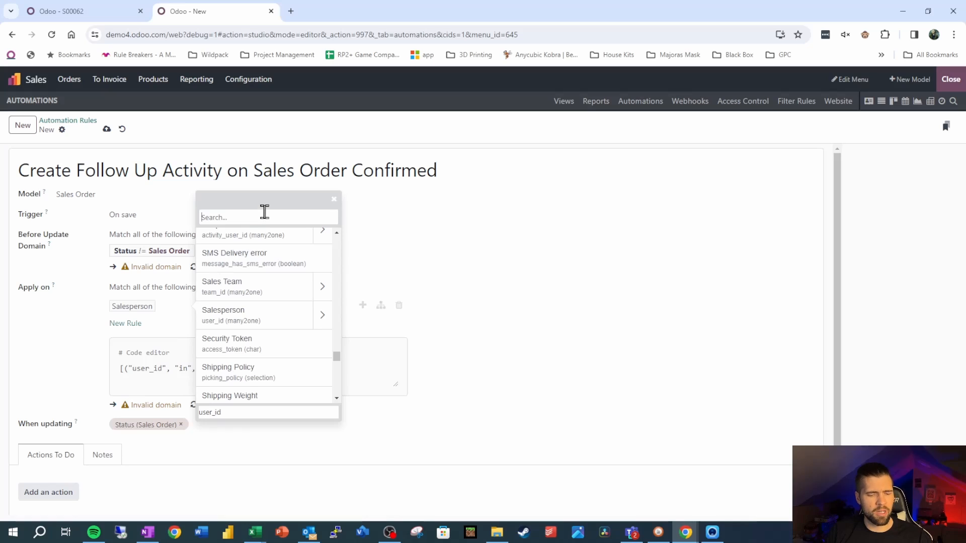
type("stat")
left_click(244, 238)
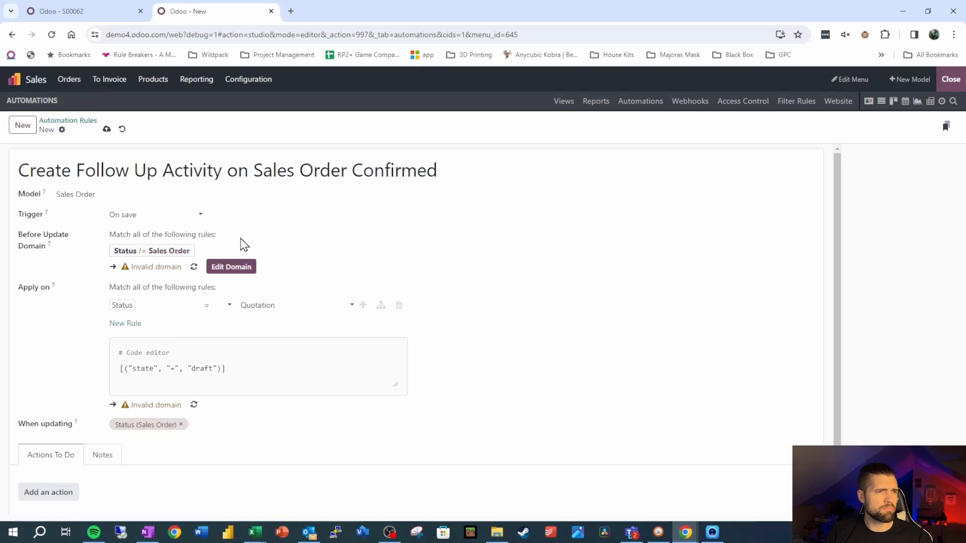
left_click(254, 306)
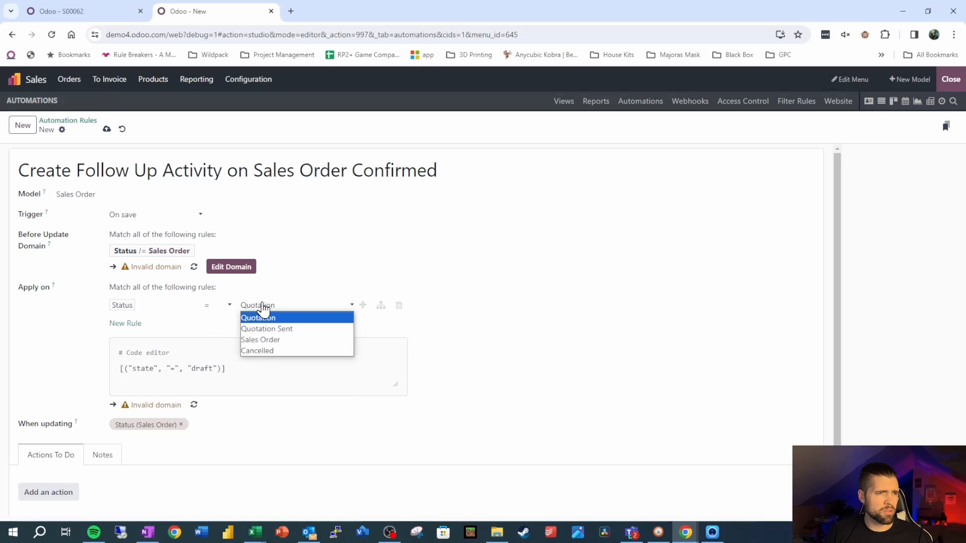
left_click(300, 346)
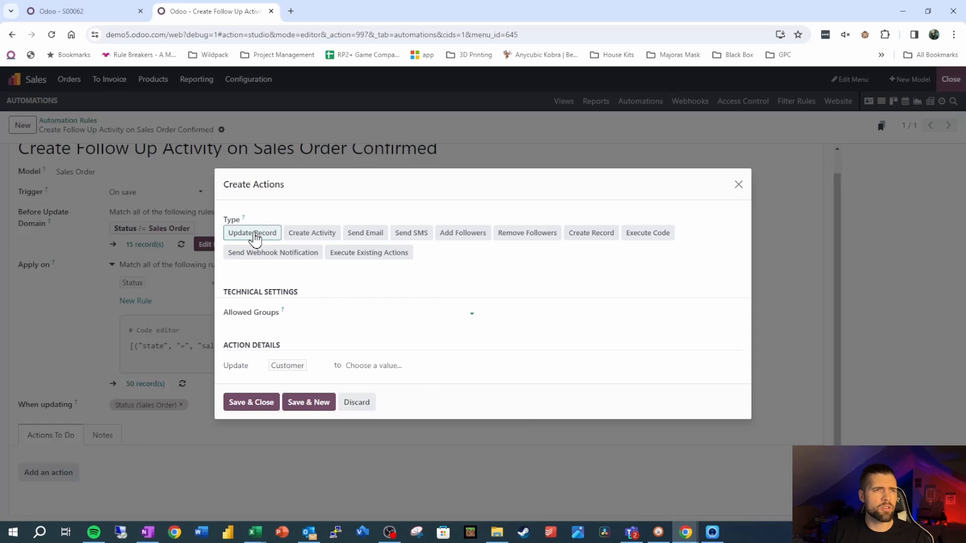
Step: Configure a Create Activity action of type Call titled "Follow Up With Customer", due in 3 days, with Dynamic User (based on record) as user type
left_click(312, 237)
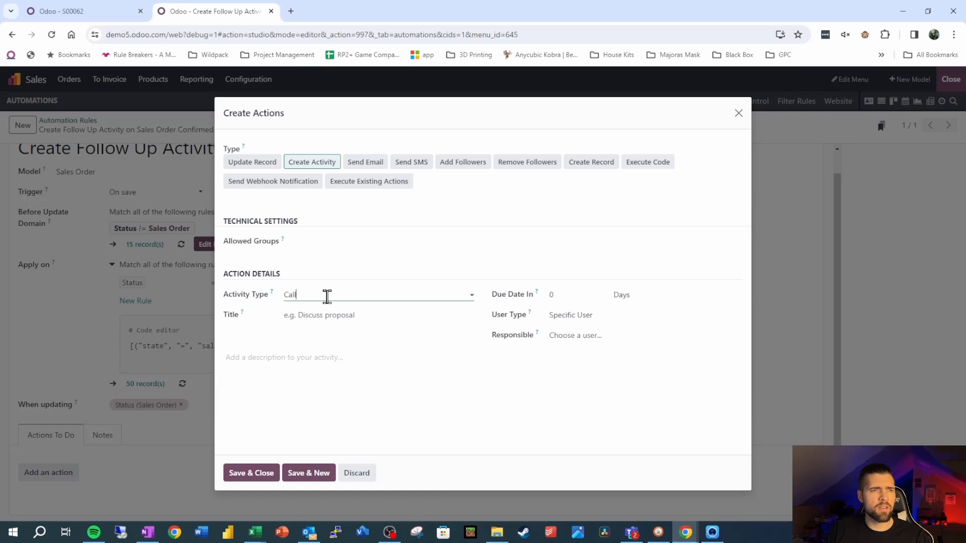
left_click(331, 319)
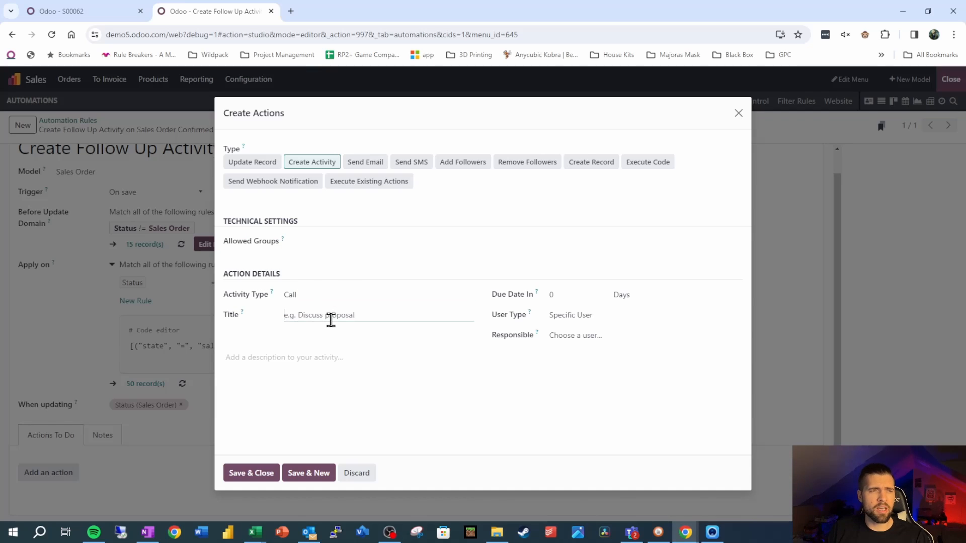
type("Follow Up With Customer")
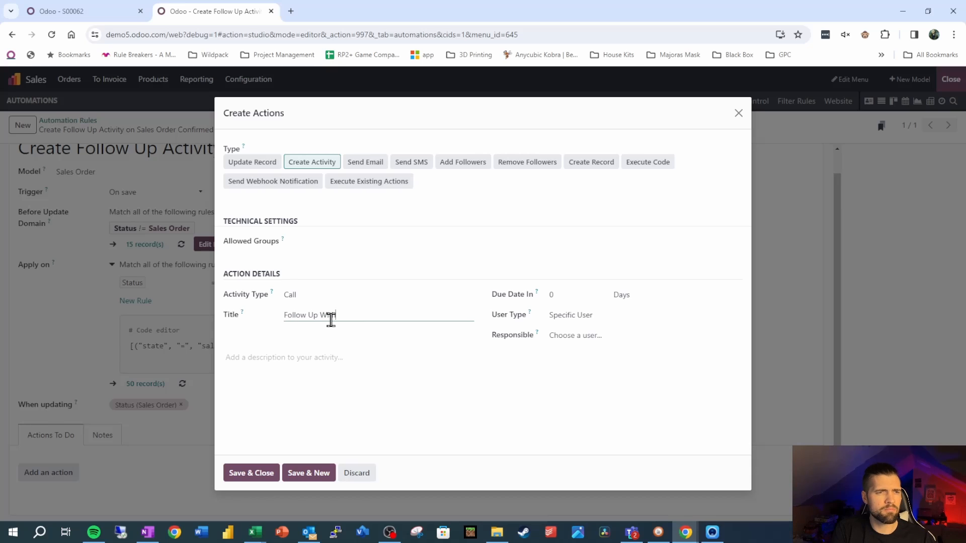
left_click(576, 297)
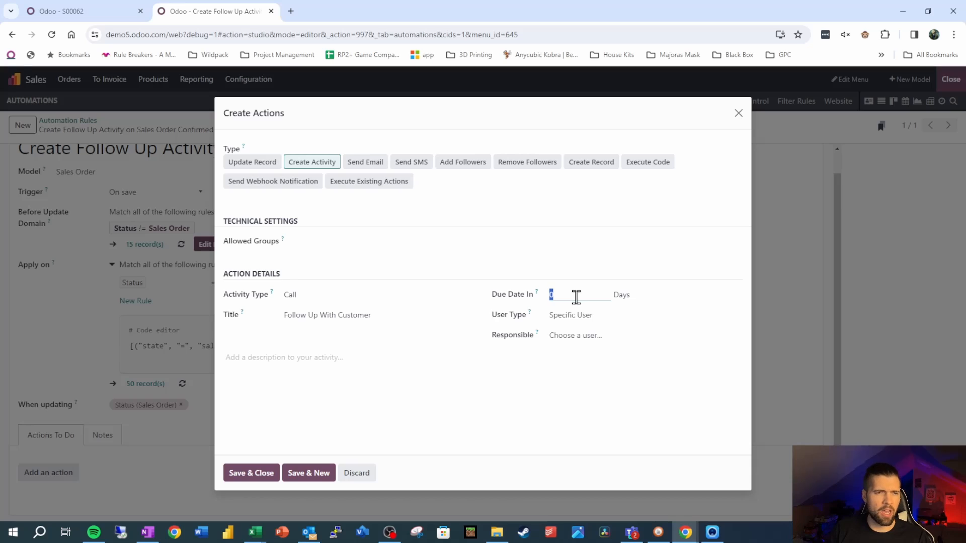
type("3")
left_click(603, 321)
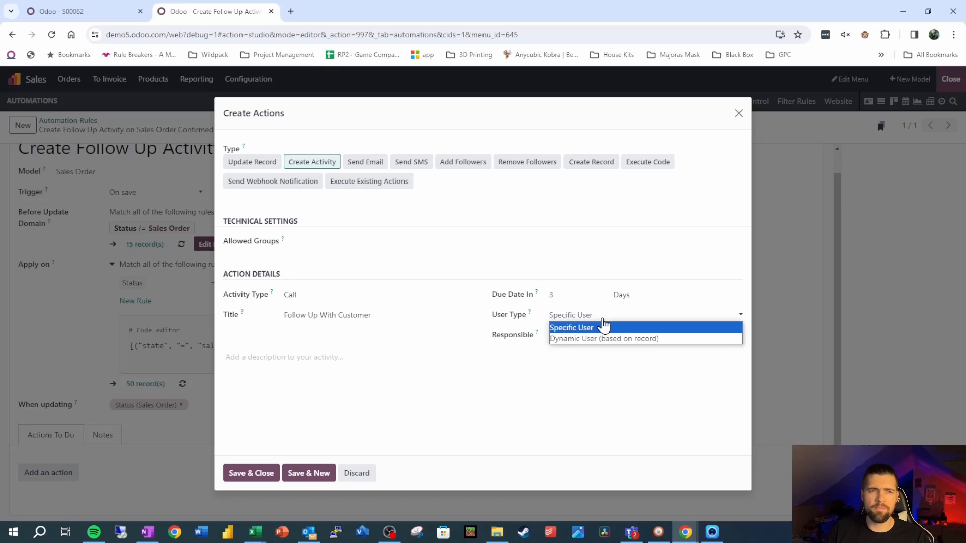
left_click(617, 341)
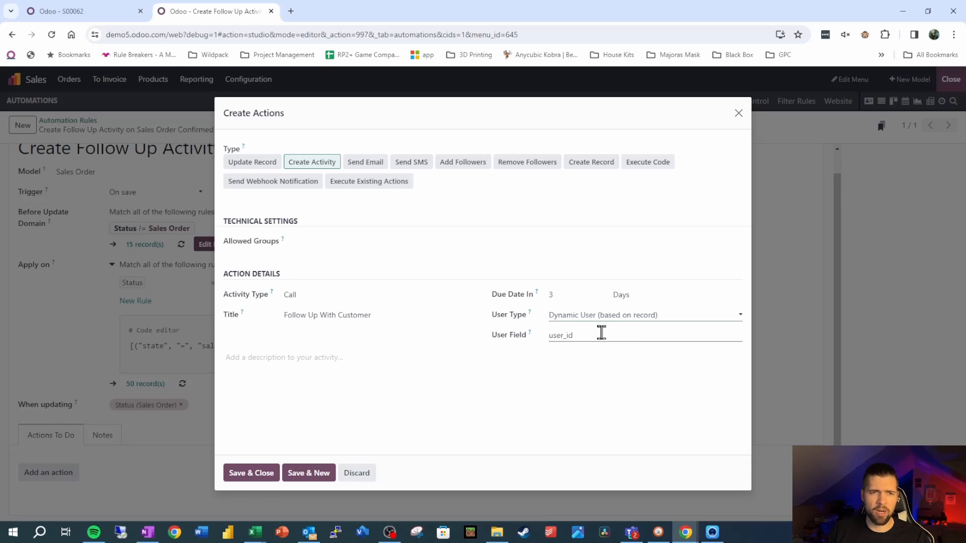
Step: Compare the action's User Field with the technical field name of Salesperson on the open sales order
double_click(601, 332)
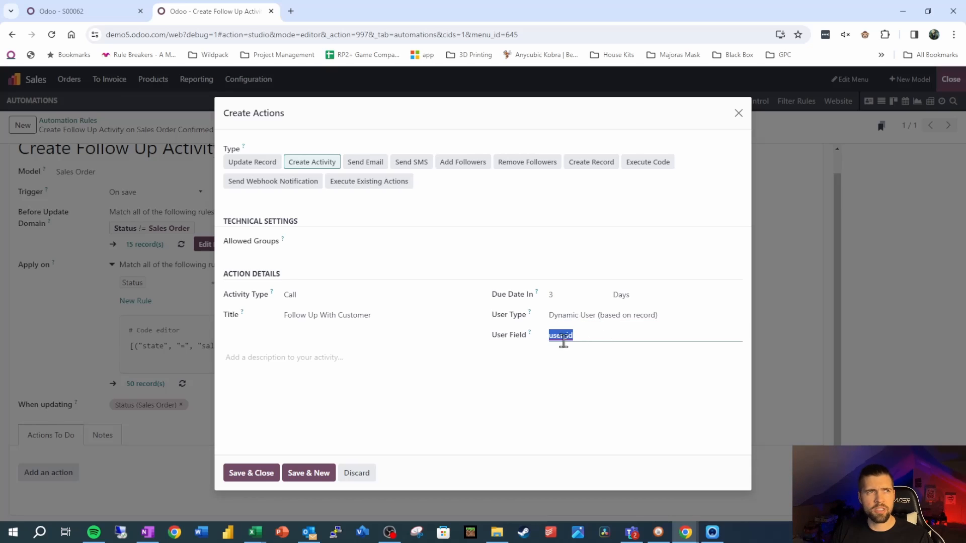
left_click(65, 11)
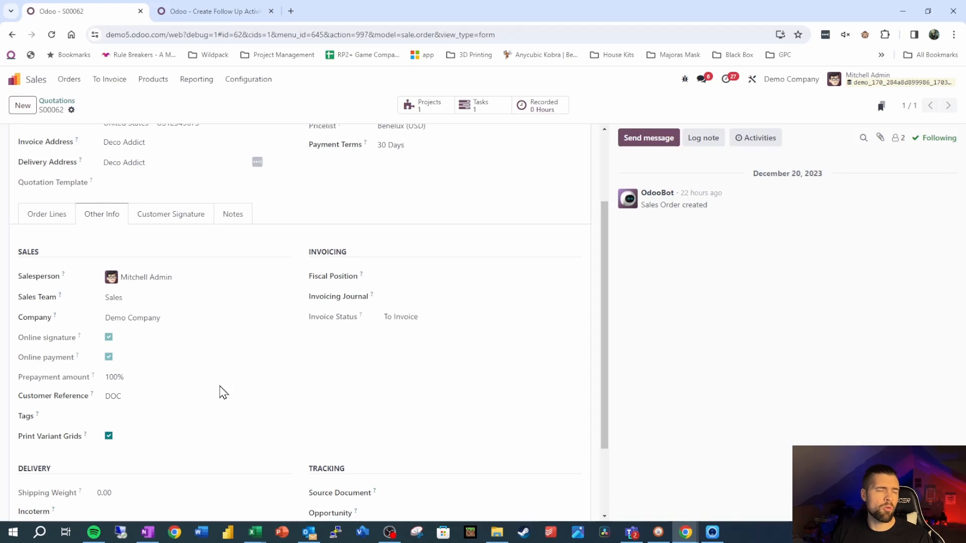
left_click(214, 12)
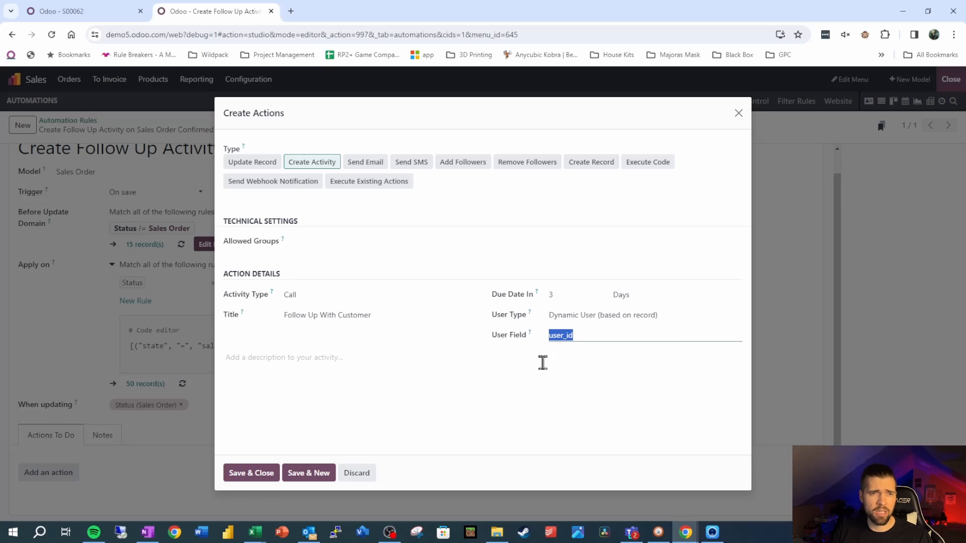
left_click(584, 338)
double_click(583, 340)
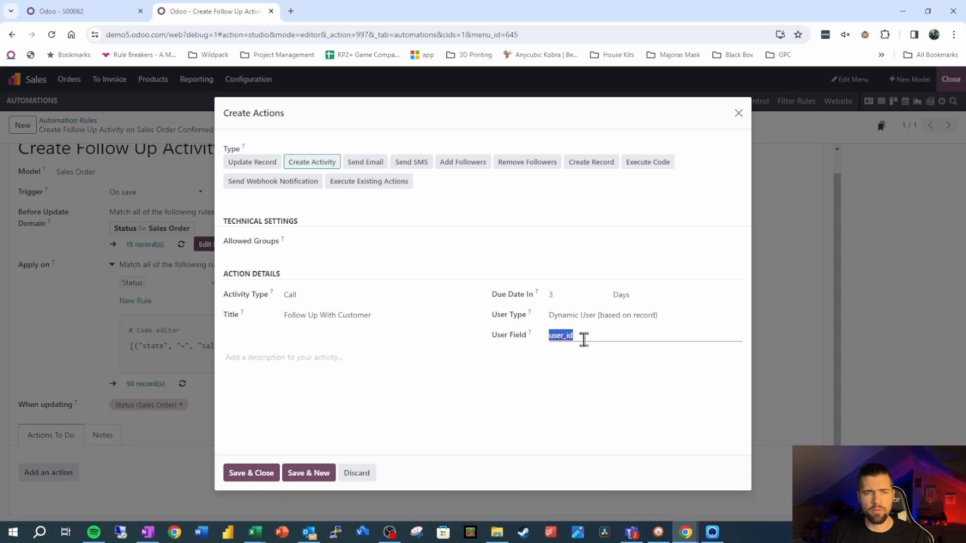
left_click(68, 11)
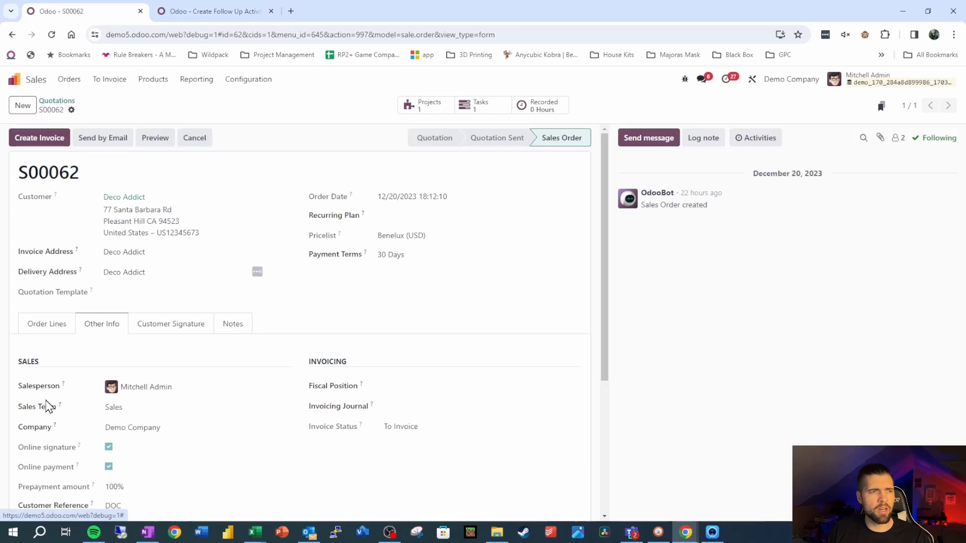
mouse_move(64, 391)
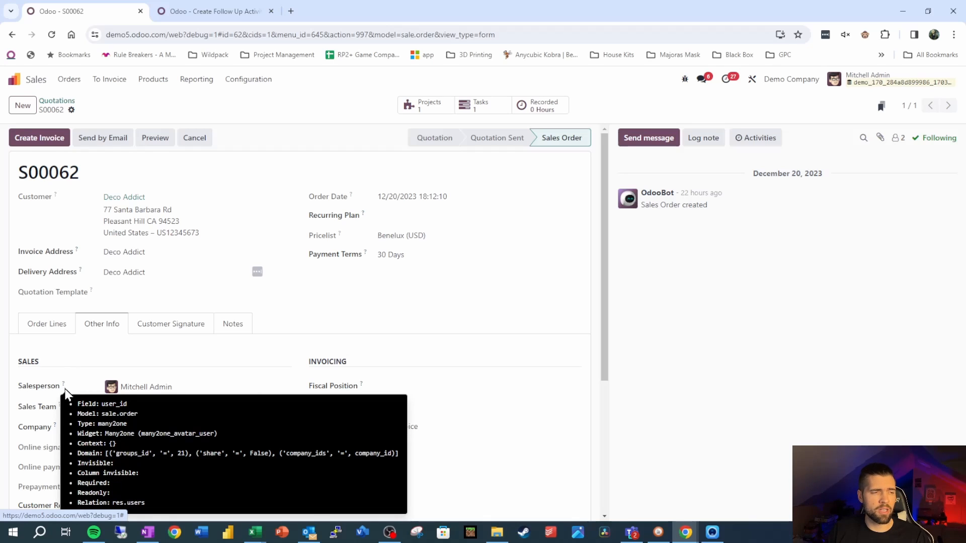
scroll(146, 352, "down", 2)
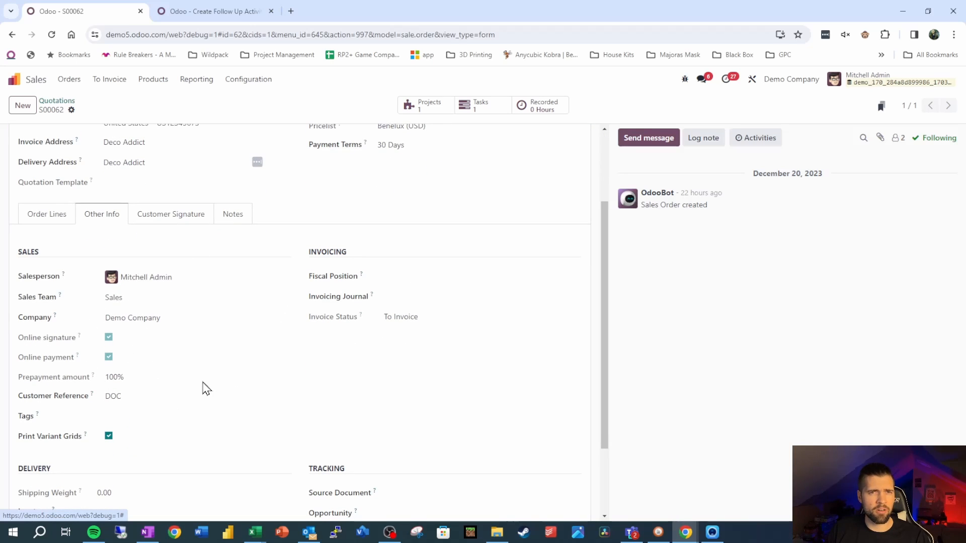
left_click(241, 15)
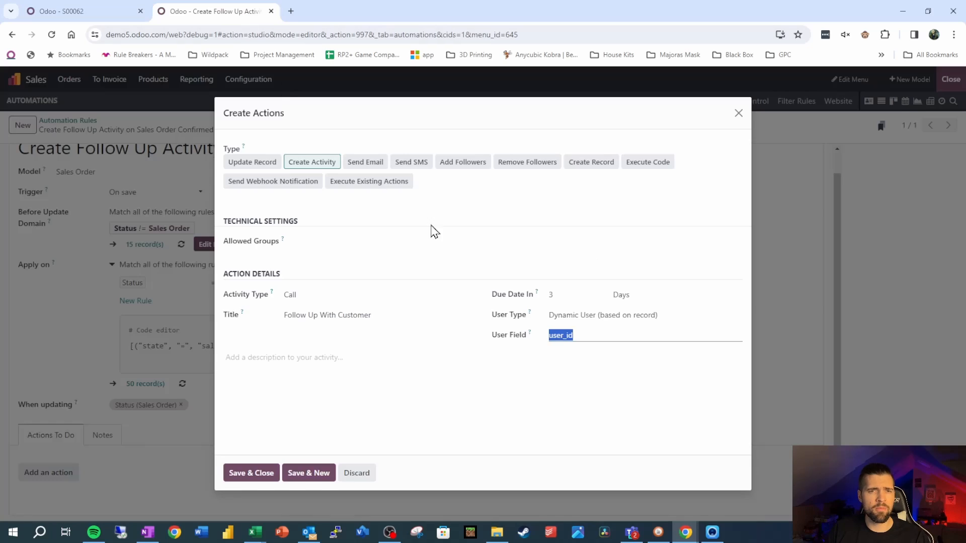
left_click(582, 335)
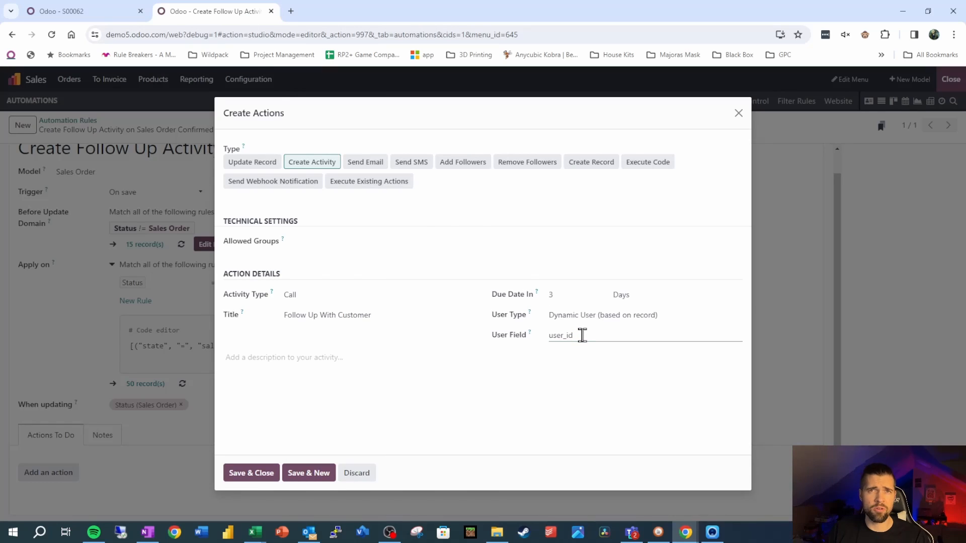
Step: Describe the activity as "Check in with the customer and see that they are fully satisfied with the order." and save the action
key("Tab")
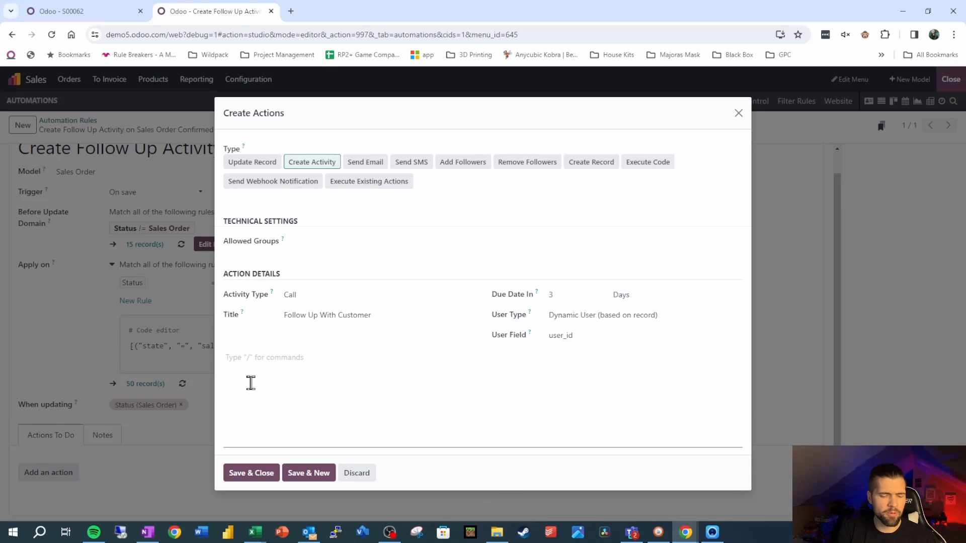
type("Check in with the customer and see that they are fully satisfied with the order.")
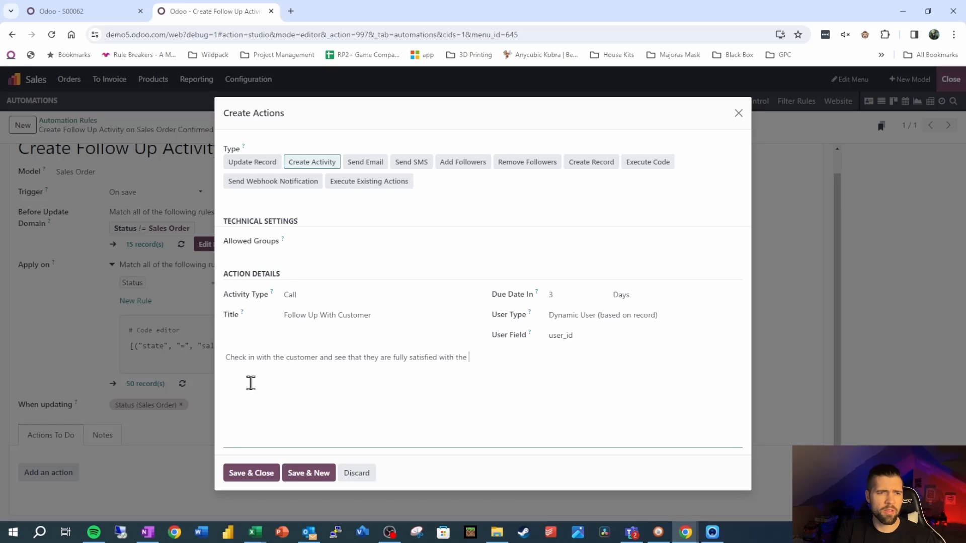
left_click(276, 473)
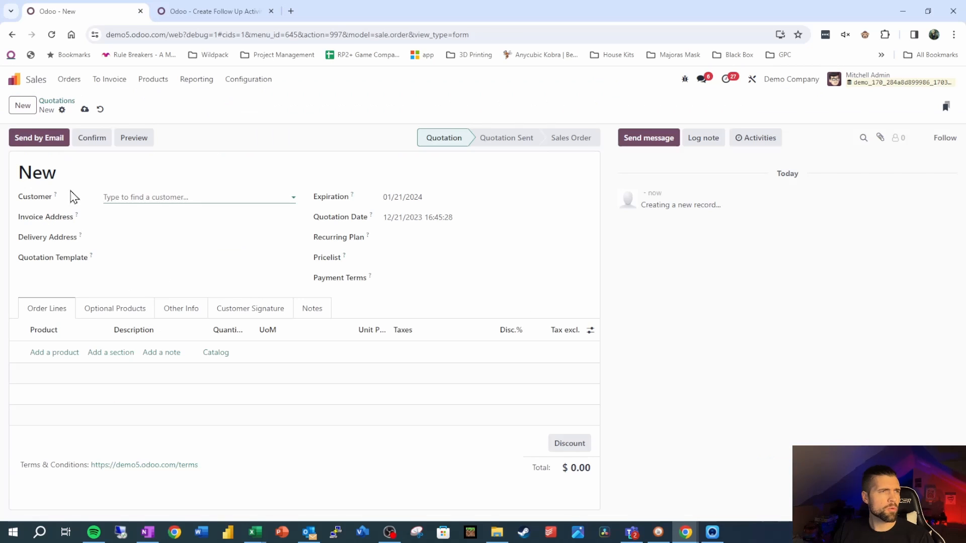
Step: Fill in the new quotation with customer Test and product test at a unit price of 20, and confirm it
type("test")
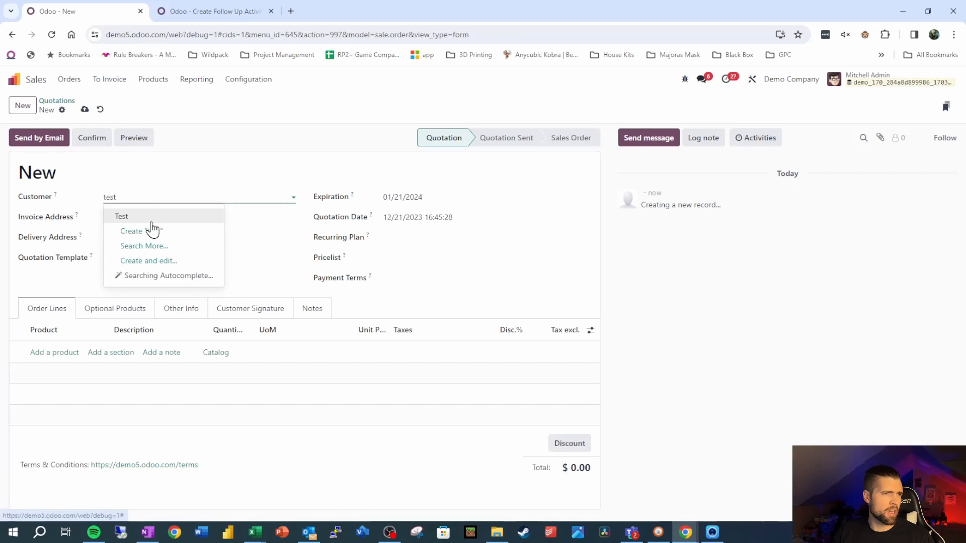
left_click(151, 228)
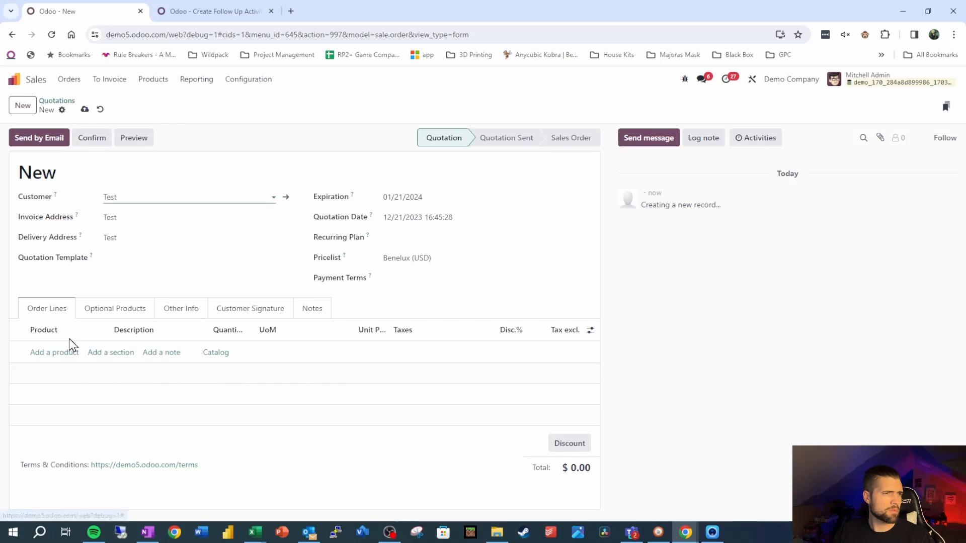
left_click(52, 352)
type("test")
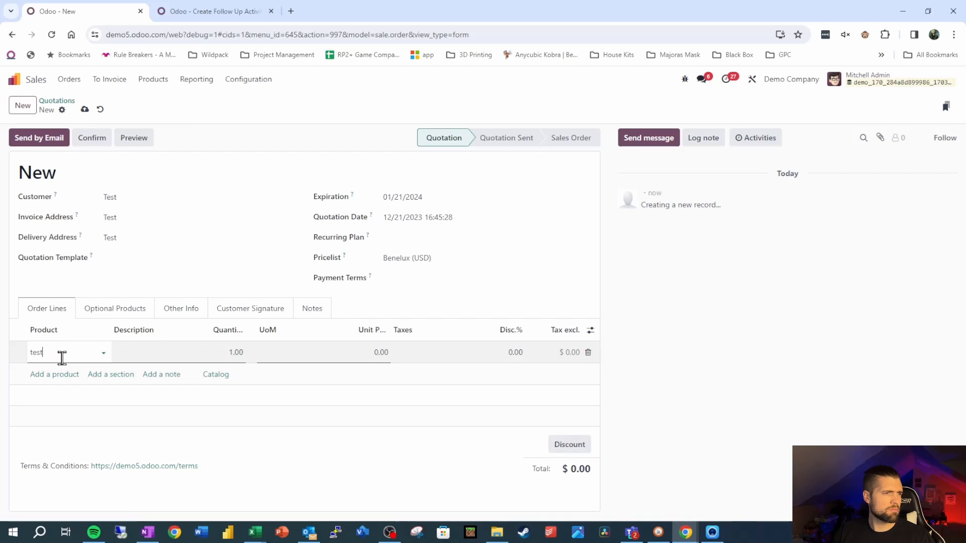
left_click(93, 370)
left_click(377, 351)
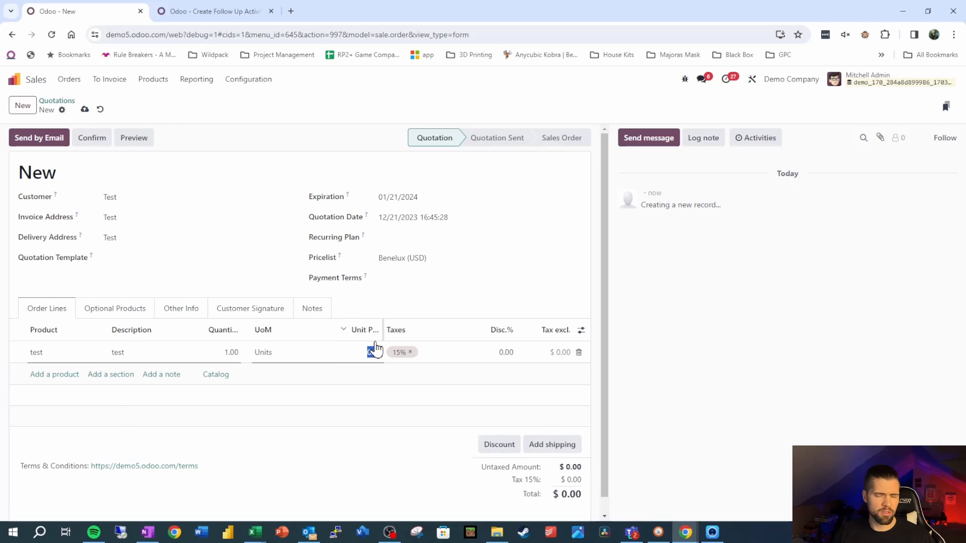
type("20")
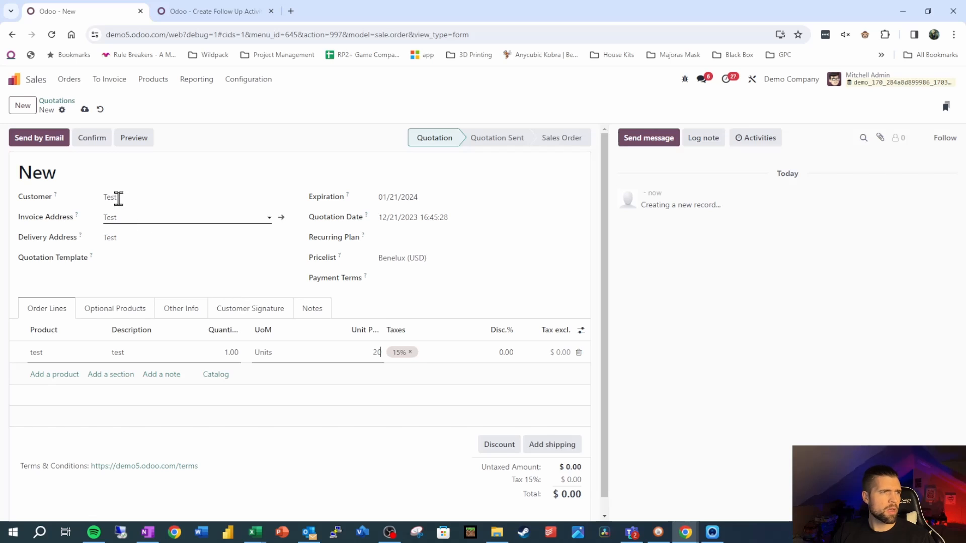
left_click(94, 140)
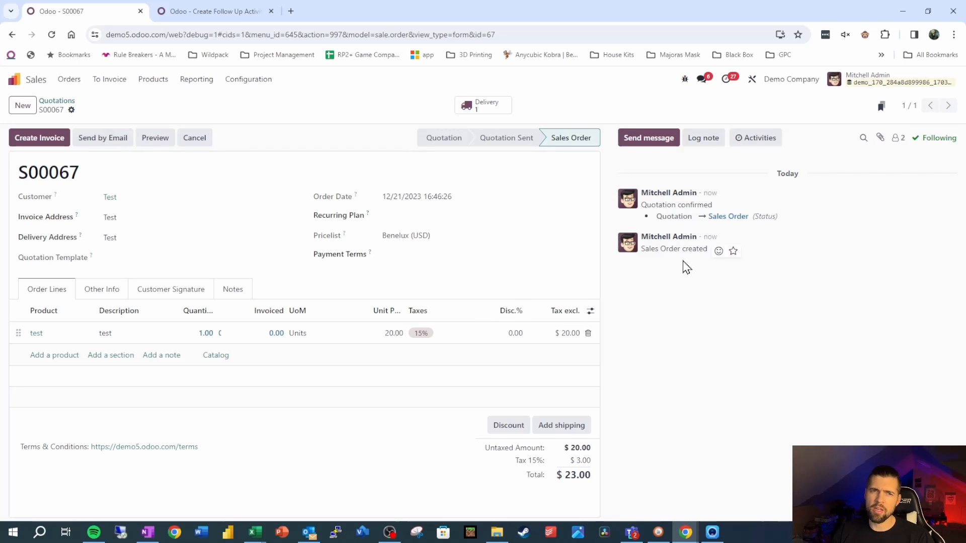
Step: Add a Status is not set rule to the automation's Before Update Domain and make the domain match any of its rules
left_click(204, 11)
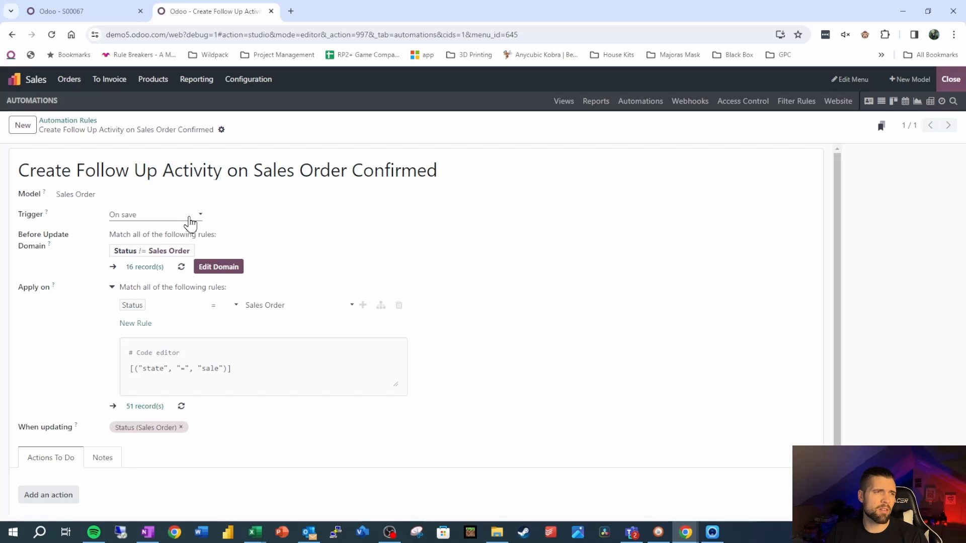
left_click(233, 271)
left_click(698, 259)
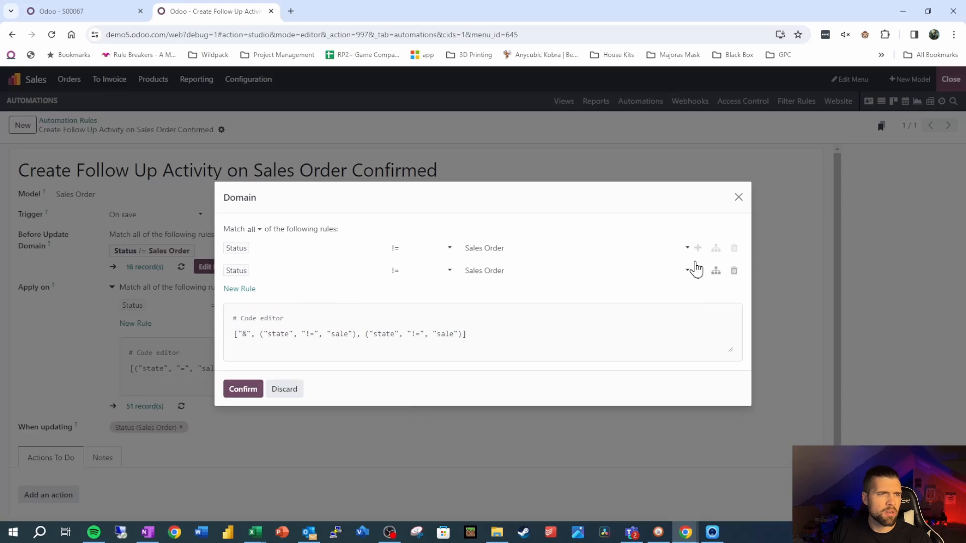
left_click(435, 271)
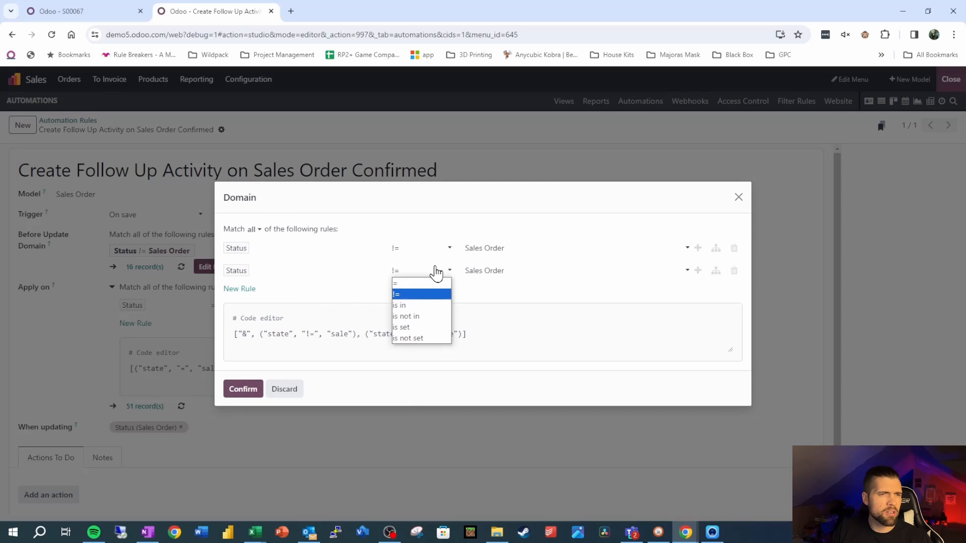
left_click(416, 338)
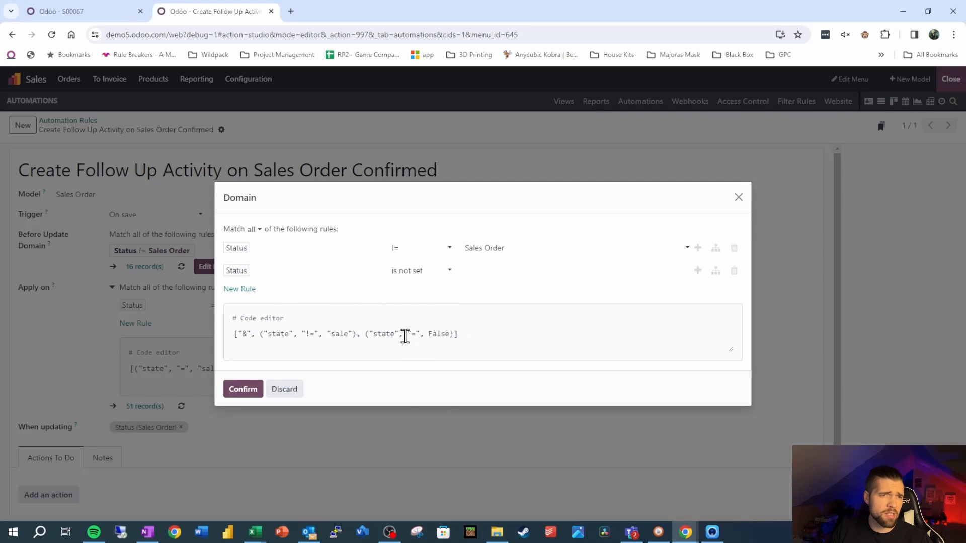
left_click(253, 229)
left_click(262, 266)
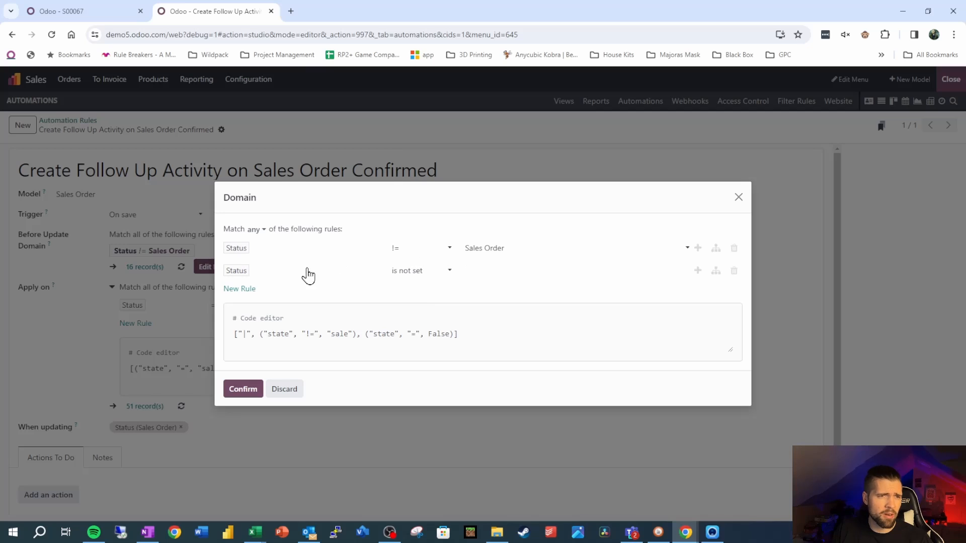
left_click(243, 388)
Step: Retest the automation by cancelling the test sales order, resetting it to a quotation and confirming it again
key("ctrl+shift+Tab")
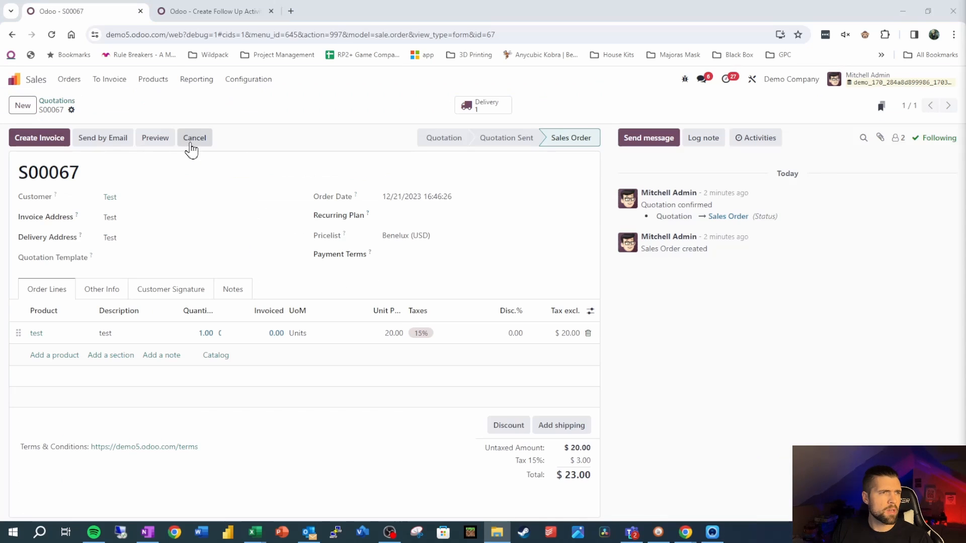
left_click(193, 138)
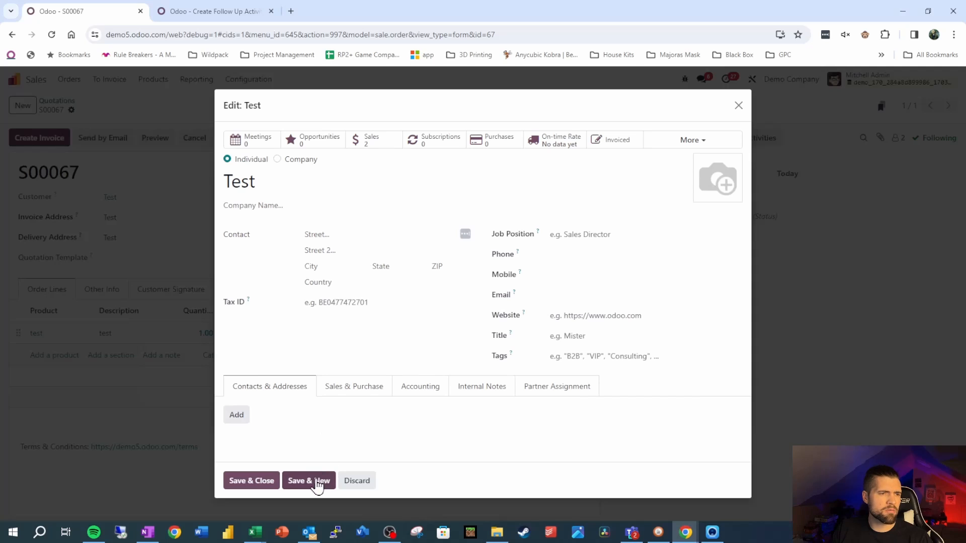
left_click(358, 482)
left_click(315, 413)
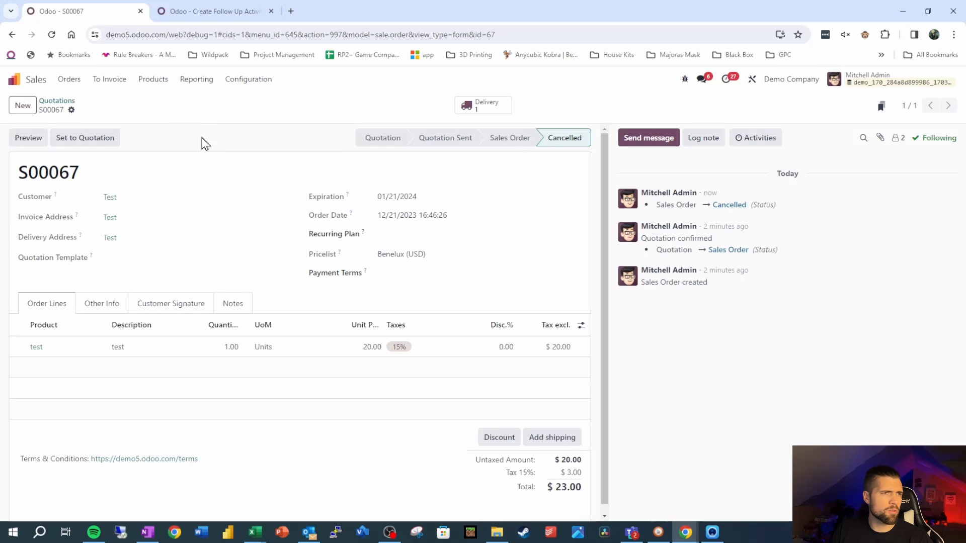
left_click(102, 145)
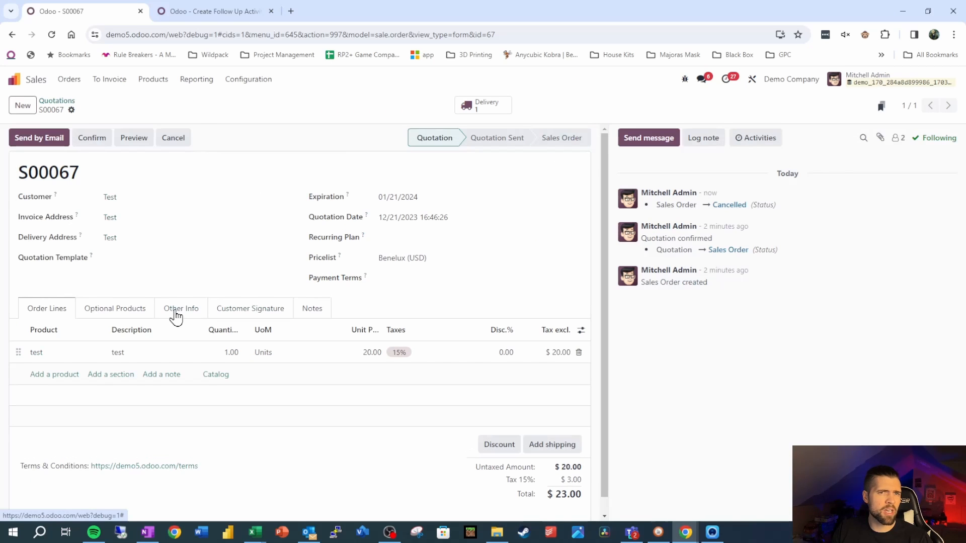
left_click(91, 142)
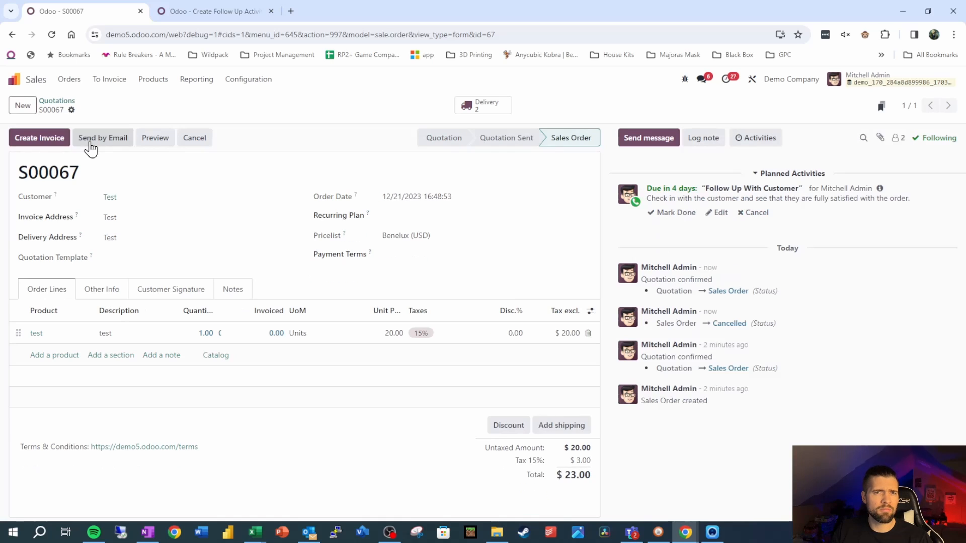